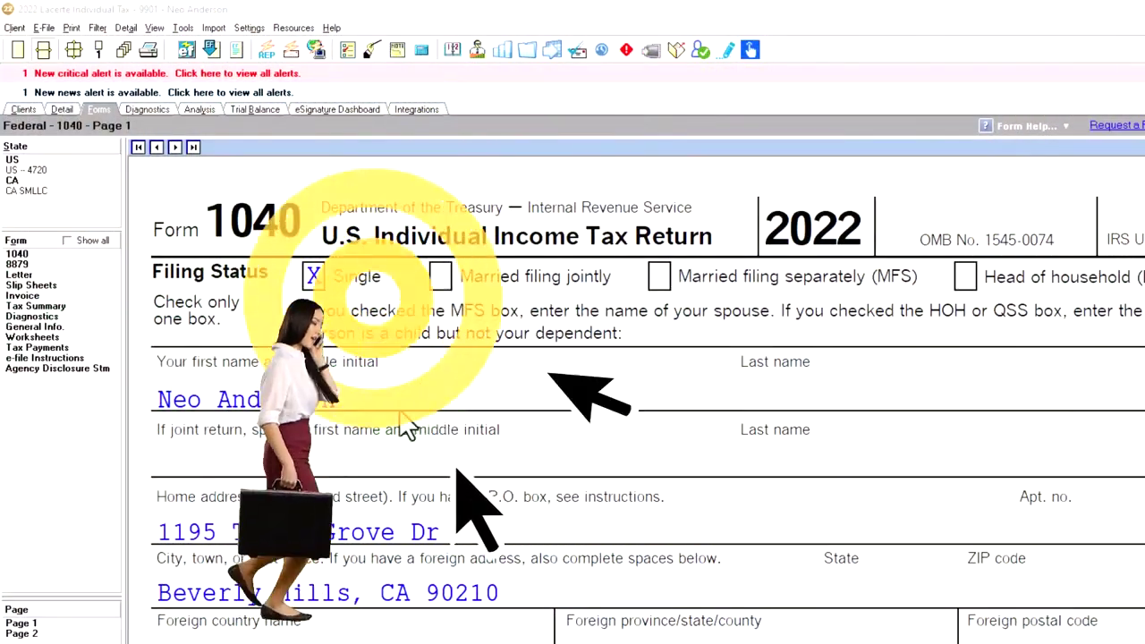
- Scroll Form 1040 page 1 down to line 15's 87,050 taxable income
{"action": "scroll", "coordinate": [401, 424], "scroll_direction": "down", "scroll_amount": 5}
{"action": "scroll", "coordinate": [507, 437], "scroll_direction": "down", "scroll_amount": 2}
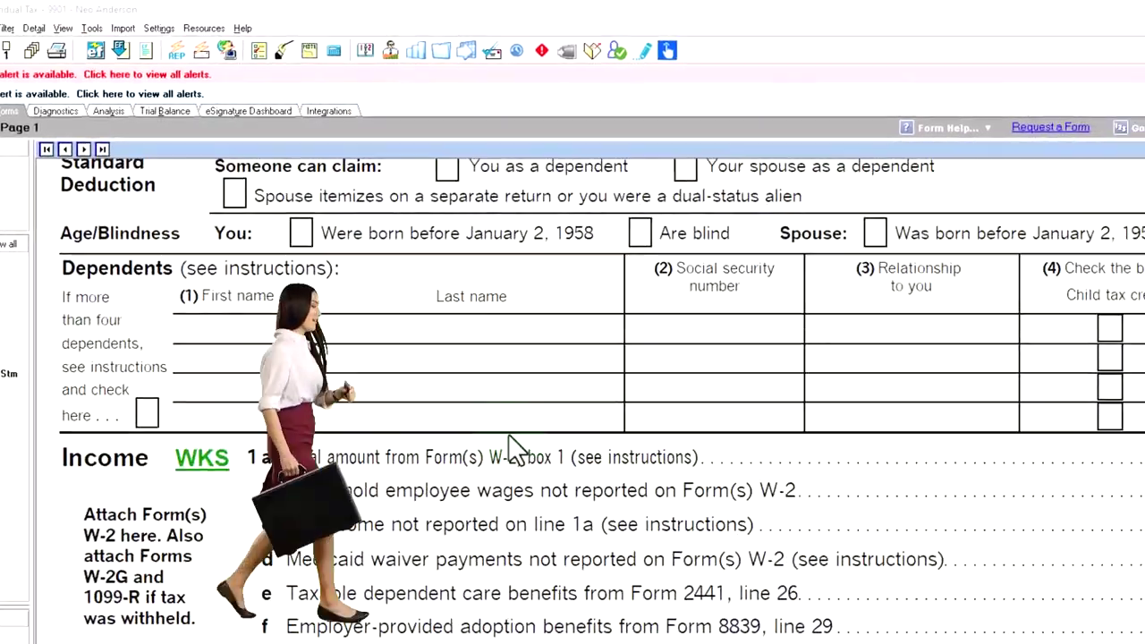
{"action": "scroll", "coordinate": [877, 486], "scroll_direction": "down", "scroll_amount": 6}
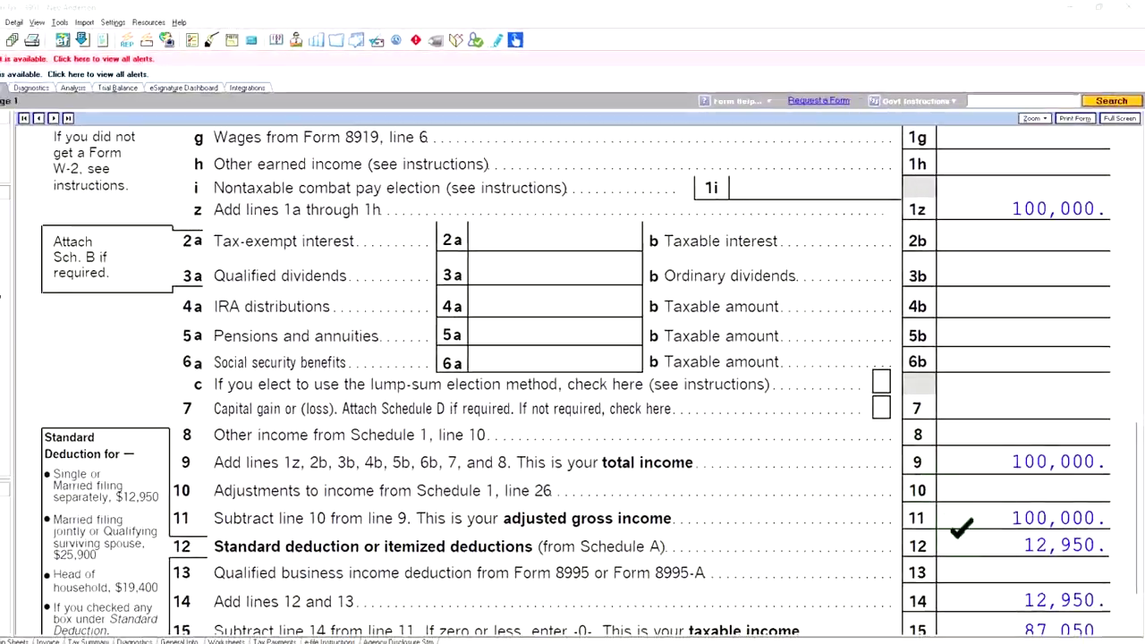
{"action": "scroll", "coordinate": [958, 537], "scroll_direction": "down", "scroll_amount": 2}
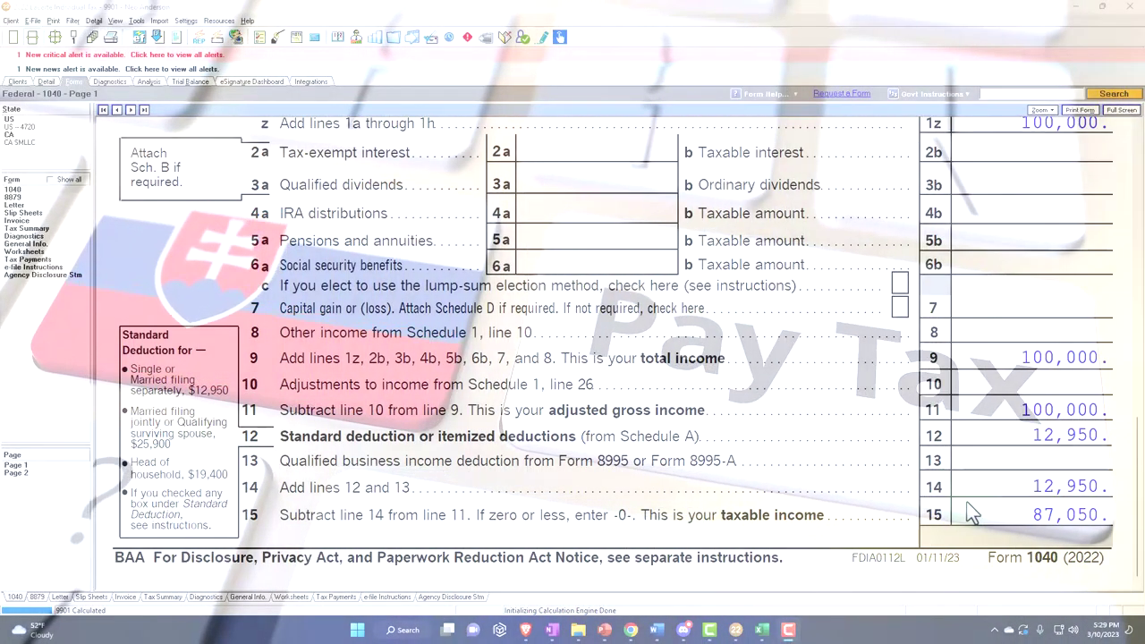
- Check cell D2's income formula and the 226 refund on the Excel Tax Formula 2022 worksheet
{"action": "left_click", "coordinate": [761, 630]}
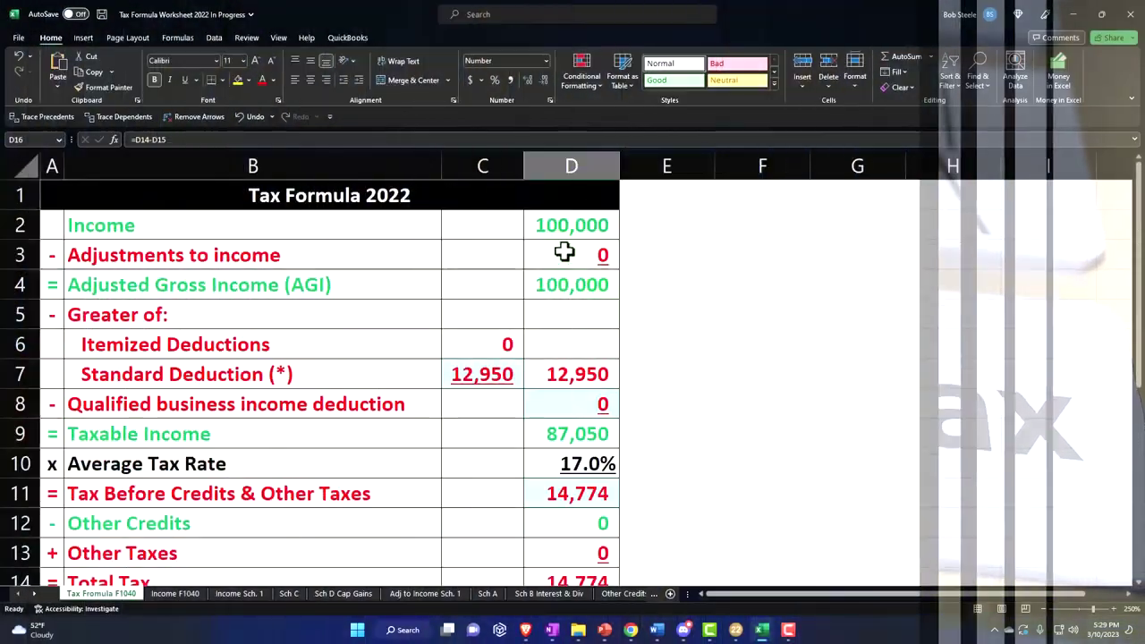
{"action": "left_click", "coordinate": [553, 226]}
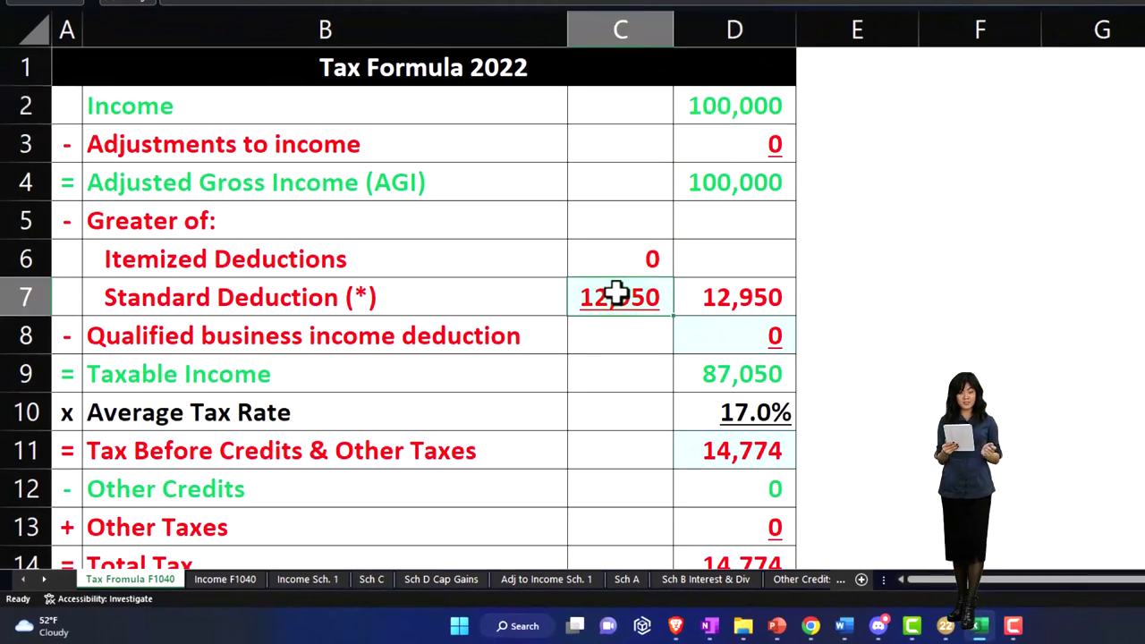
{"action": "scroll", "coordinate": [670, 375], "scroll_direction": "down", "scroll_amount": 1}
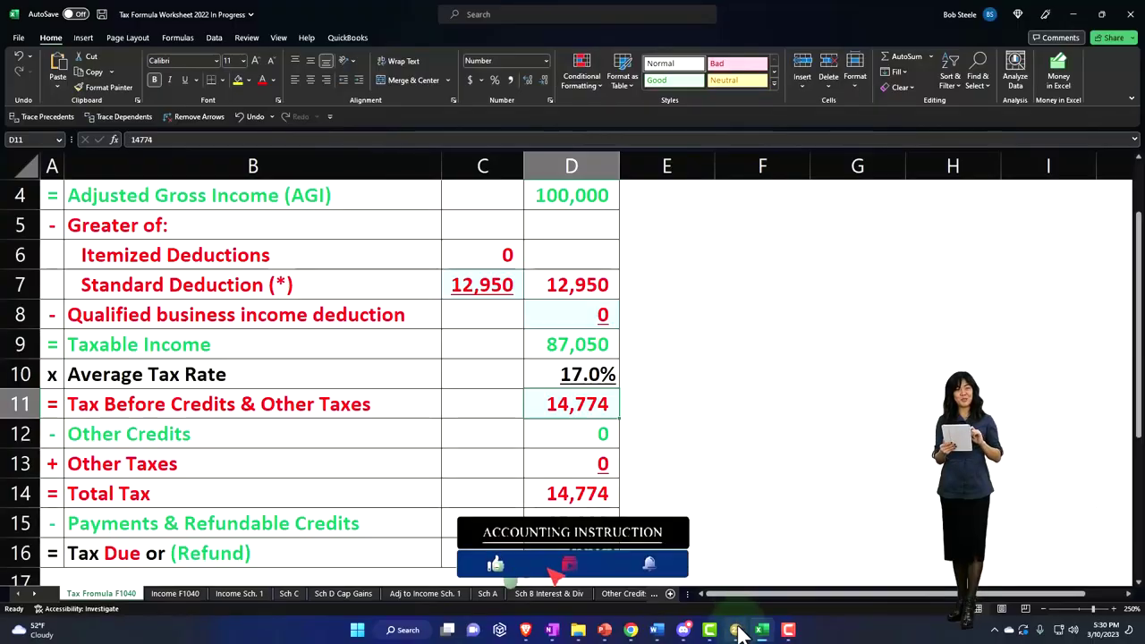
{"action": "left_click", "coordinate": [736, 630]}
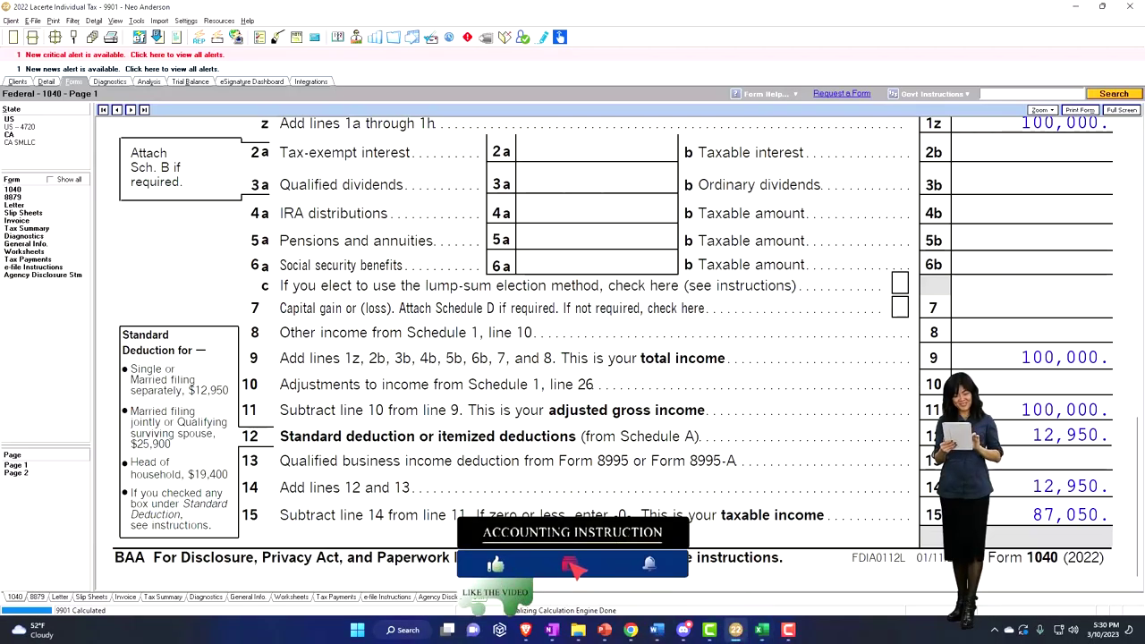
- Compare Form 1040 page 2's 14,774 tax and 226 overpayment with the Excel worksheet
{"action": "left_click", "coordinate": [19, 474]}
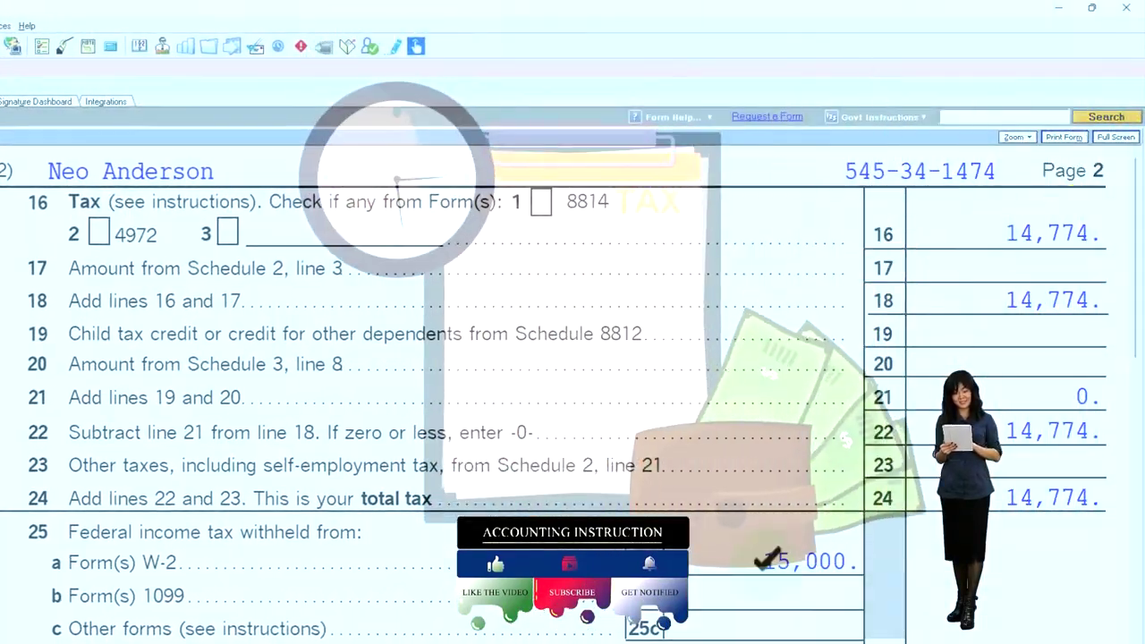
{"action": "scroll", "coordinate": [573, 358], "scroll_direction": "down", "scroll_amount": 5}
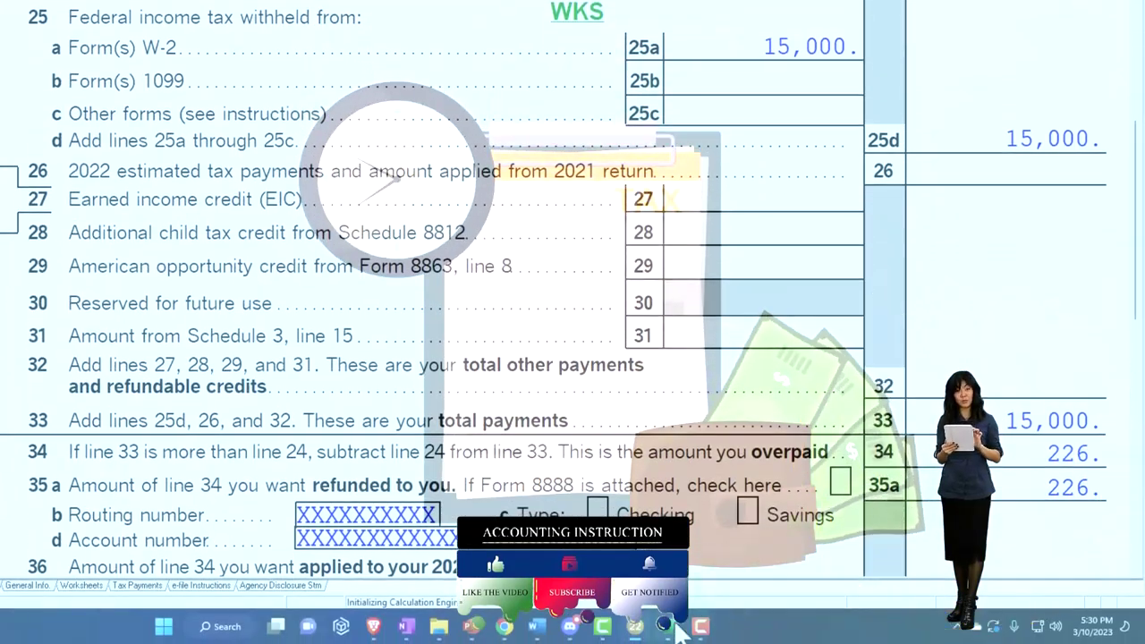
{"action": "left_click", "coordinate": [667, 626]}
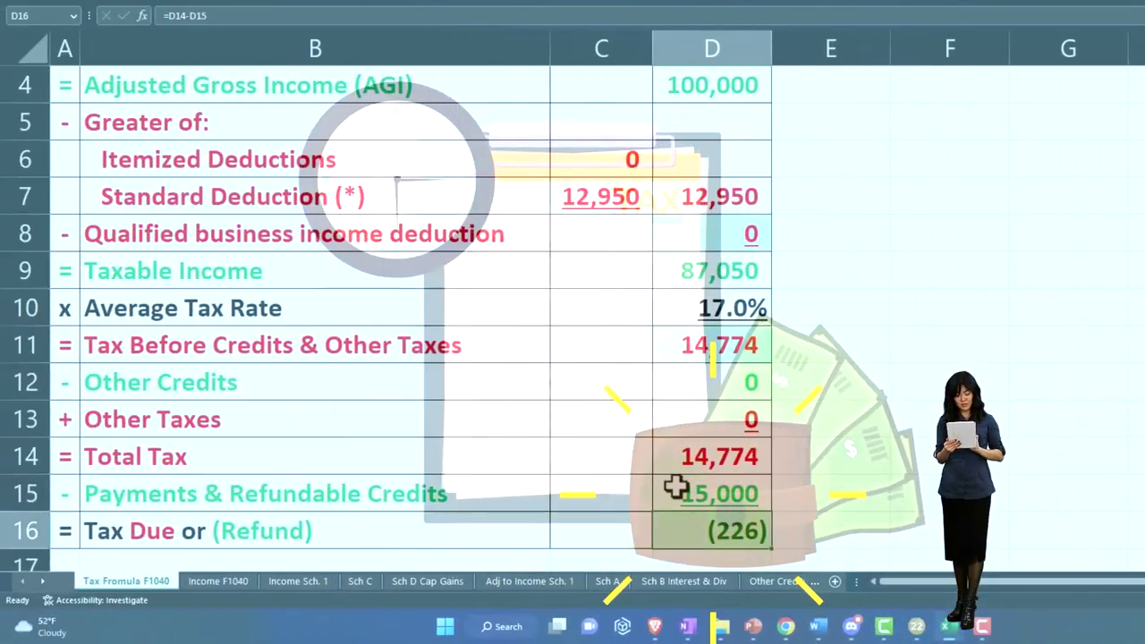
{"action": "scroll", "coordinate": [654, 463], "scroll_direction": "up", "scroll_amount": 1}
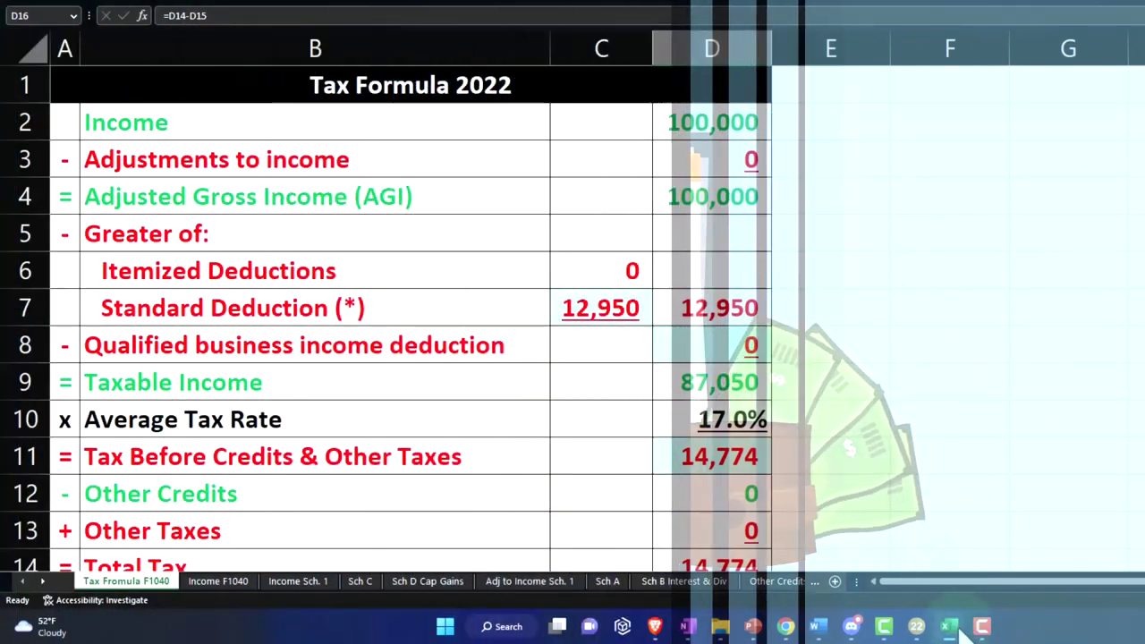
{"action": "left_click", "coordinate": [956, 628]}
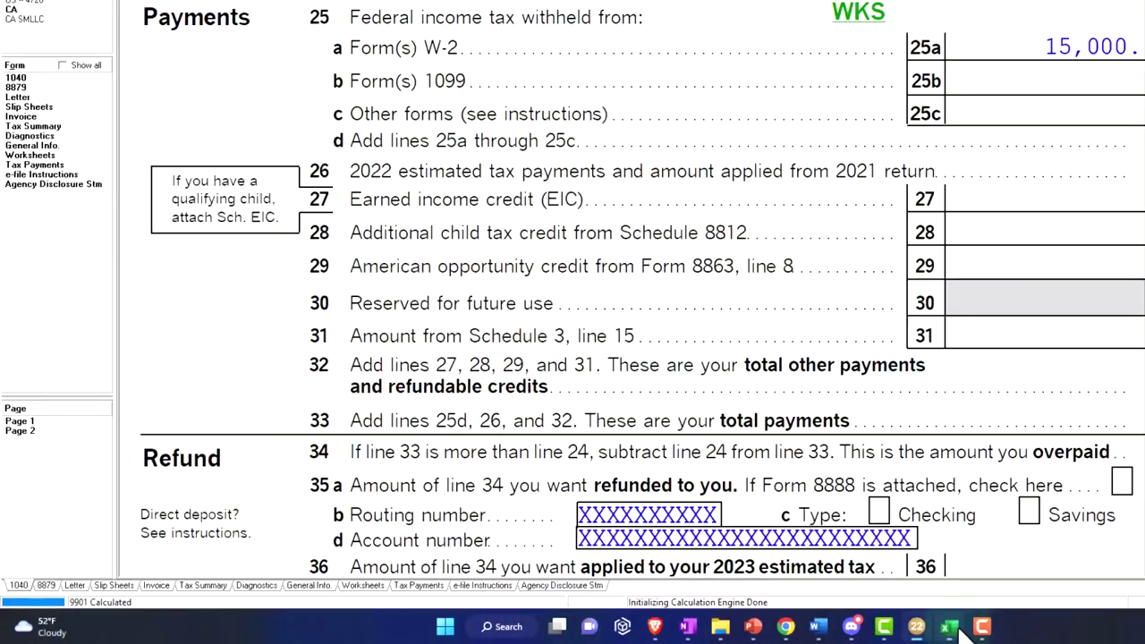
- Open line 1a's wage screen, showing the W-2 with 100,000 wages and 15,000 withholding
{"action": "left_click", "coordinate": [27, 421]}
{"action": "scroll", "coordinate": [595, 358], "scroll_direction": "down", "scroll_amount": 5}
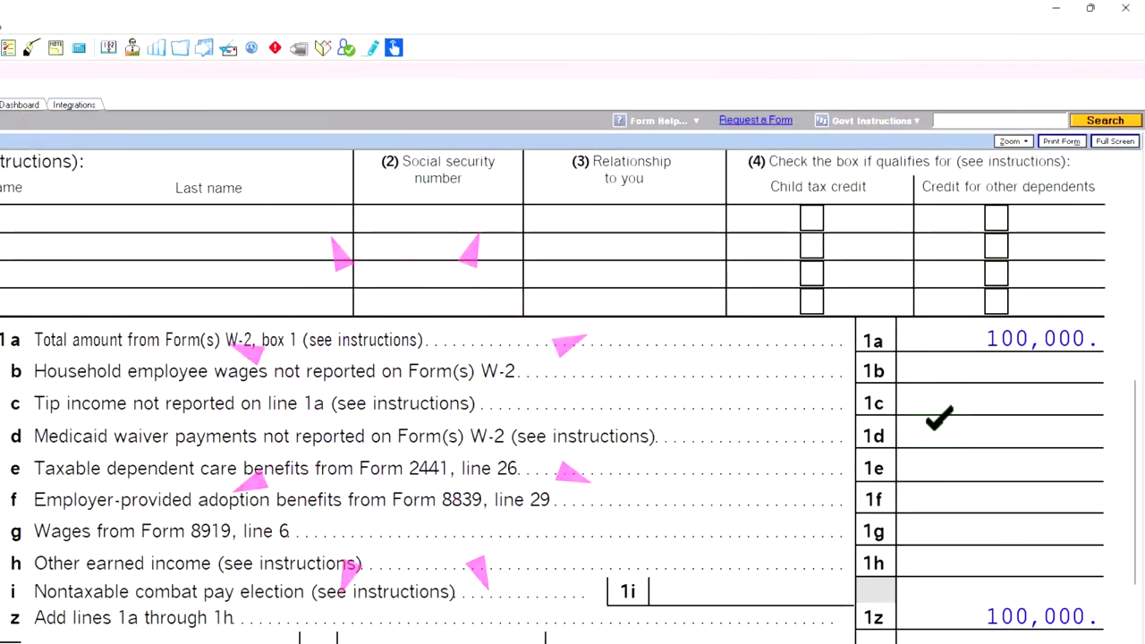
{"action": "scroll", "coordinate": [555, 394], "scroll_direction": "down", "scroll_amount": 1}
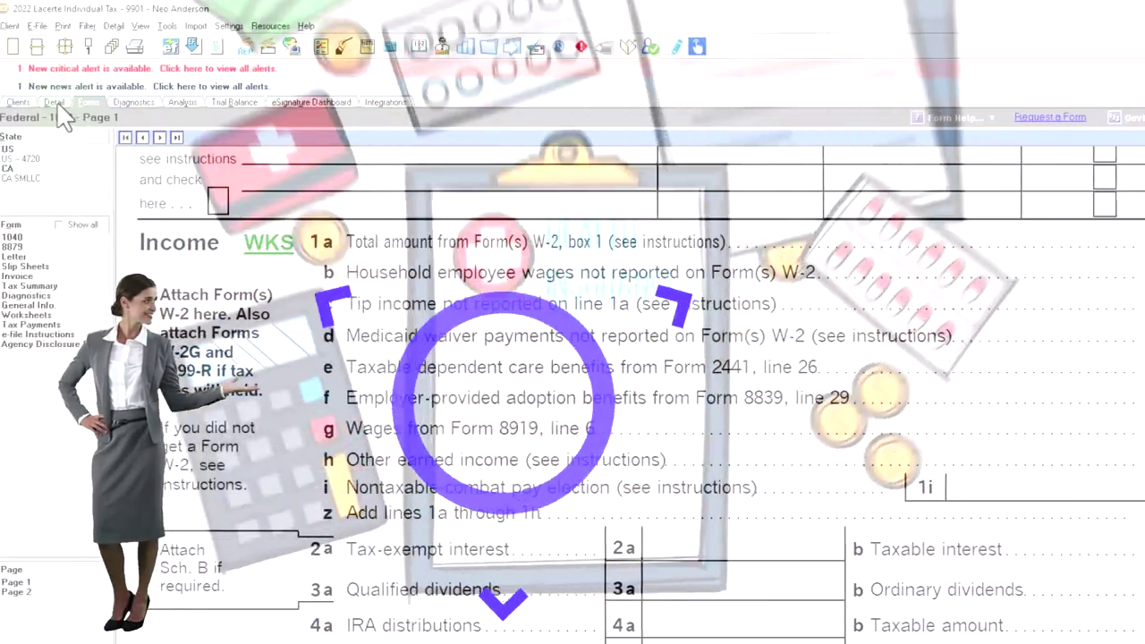
{"action": "left_click", "coordinate": [55, 102]}
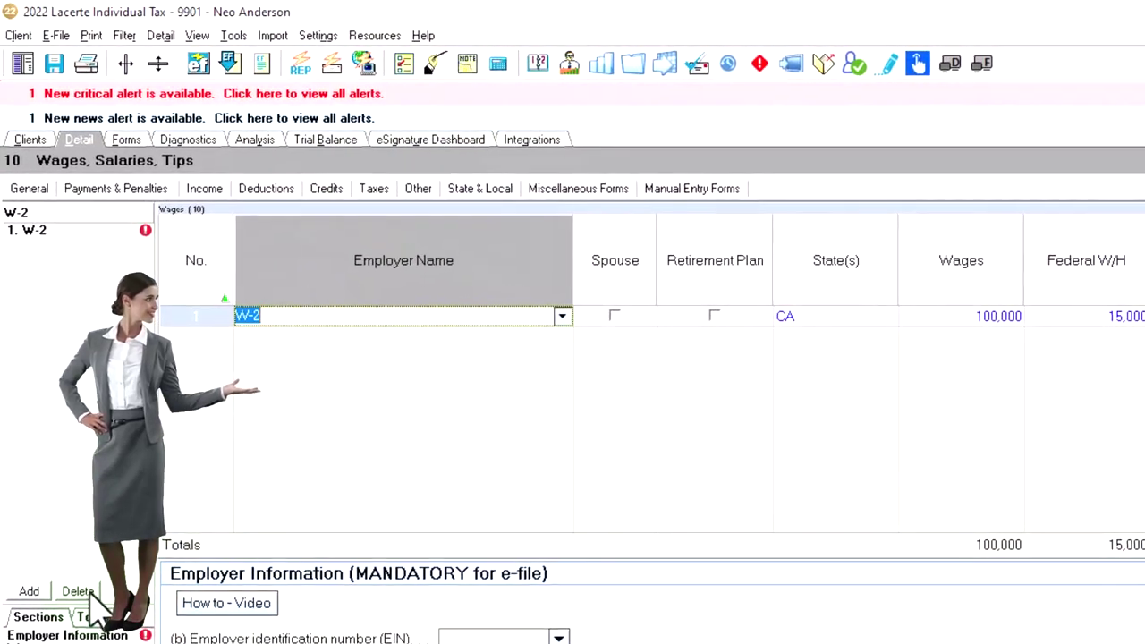
- Delete the W-2 and enter 120,000 gross receipts on the Schedule C Business Income screen
{"action": "left_click", "coordinate": [73, 550]}
{"action": "left_click", "coordinate": [907, 564]}
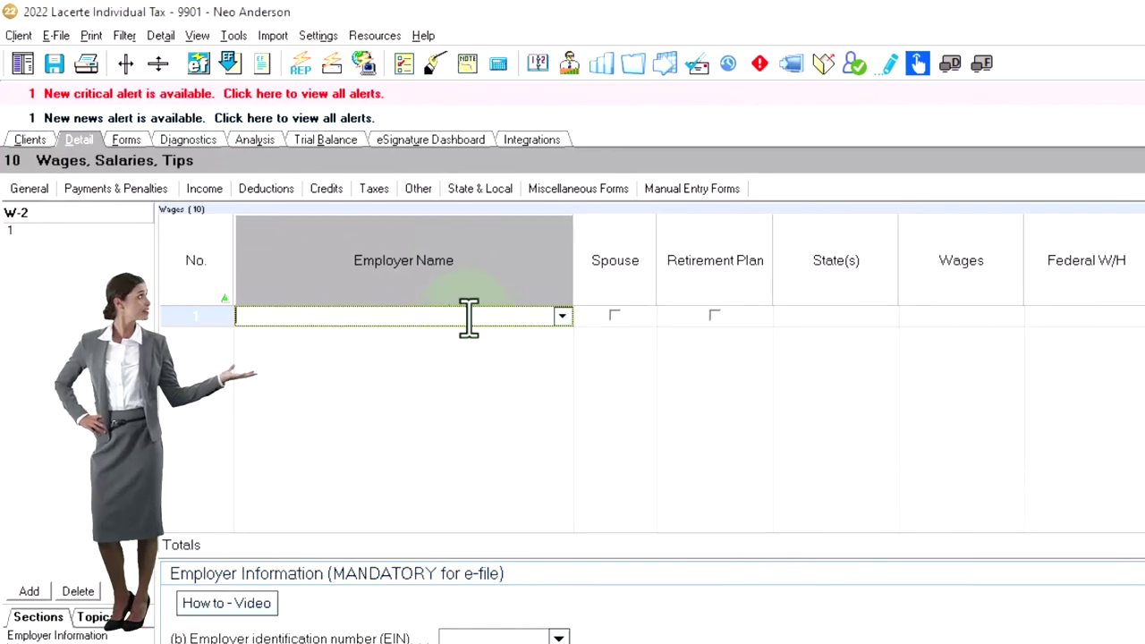
{"action": "left_click", "coordinate": [202, 190]}
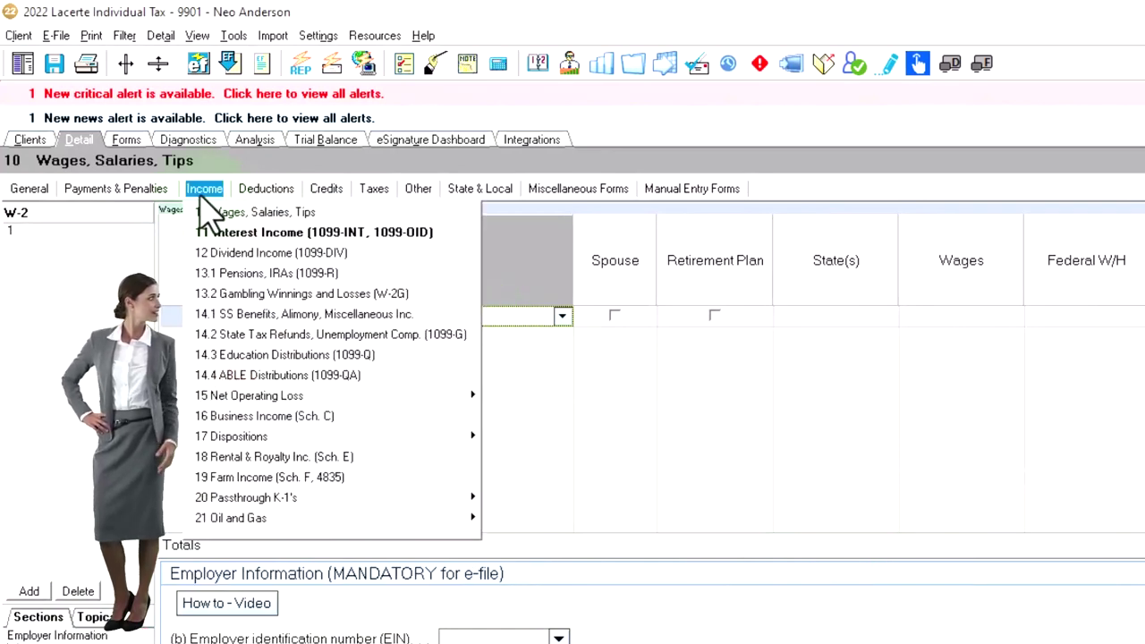
{"action": "left_click", "coordinate": [296, 416]}
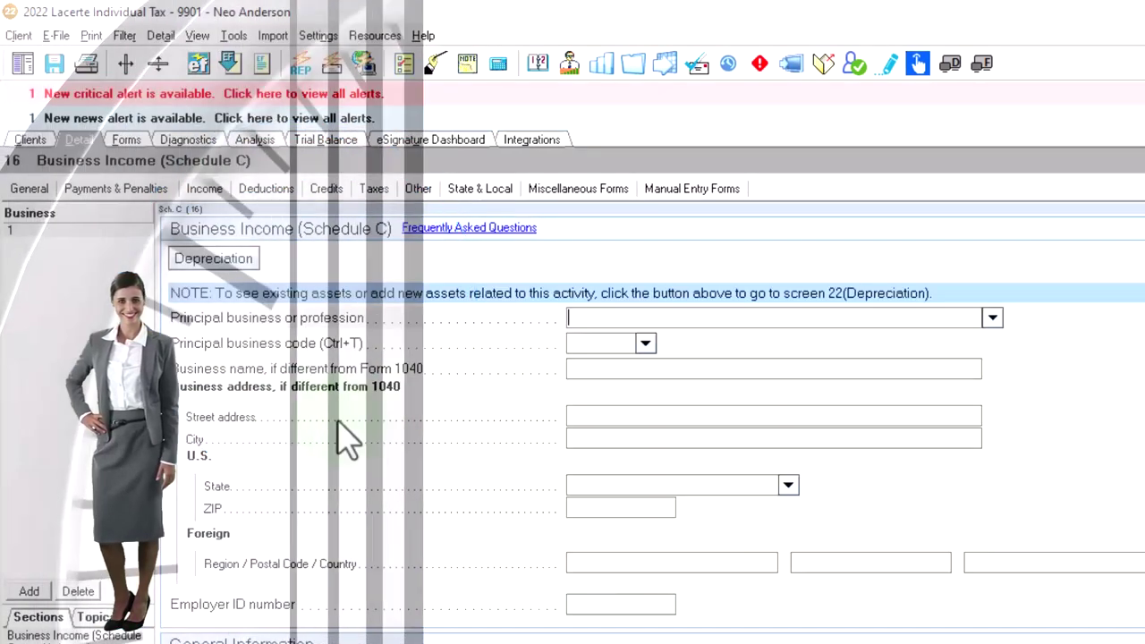
{"action": "scroll", "coordinate": [358, 430], "scroll_direction": "down", "scroll_amount": 10}
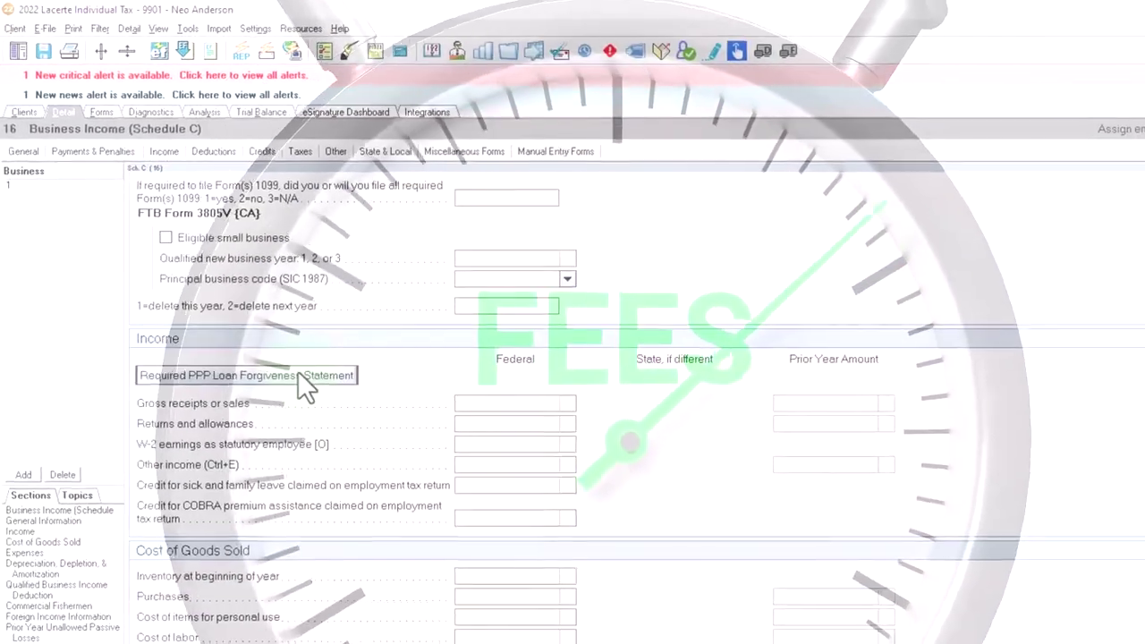
{"action": "left_click", "coordinate": [499, 402]}
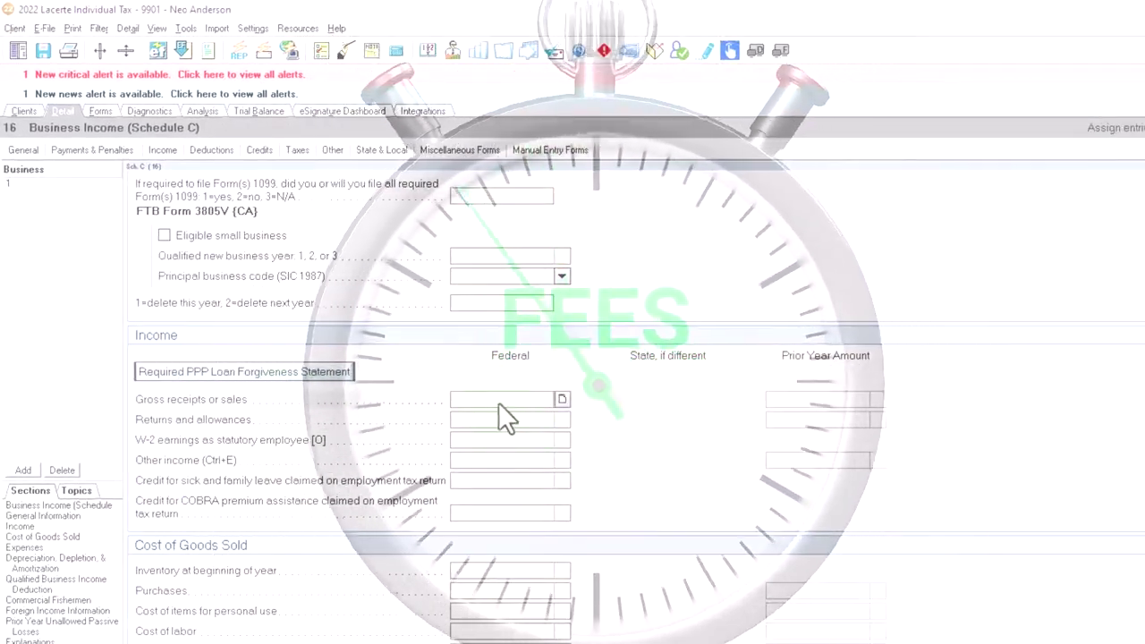
{"action": "type", "text": "120000"}
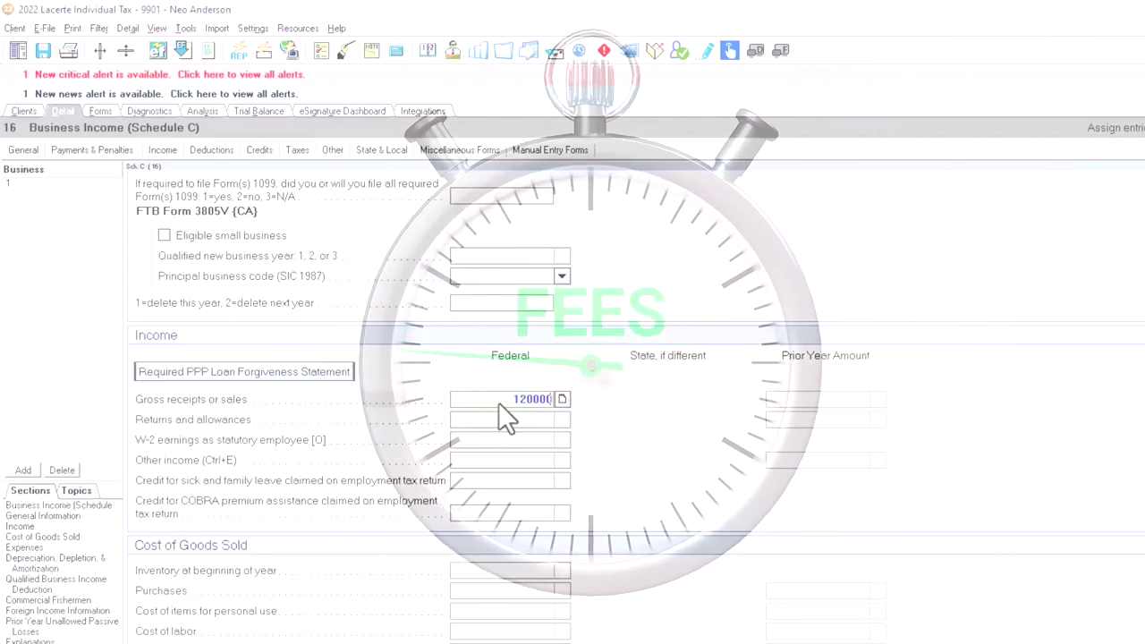
{"action": "key", "text": "Tab"}
{"action": "scroll", "coordinate": [522, 478], "scroll_direction": "down", "scroll_amount": 6}
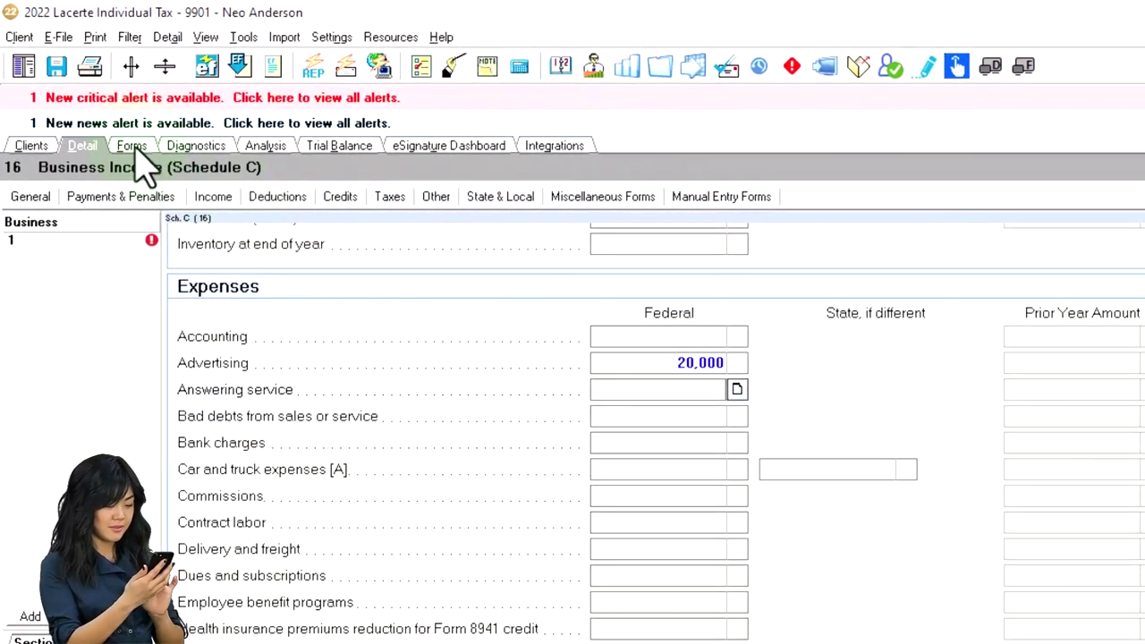
- Review Schedule C's 100,000 net profit and its line 3 business income on Schedule 1
{"action": "left_click", "coordinate": [132, 147]}
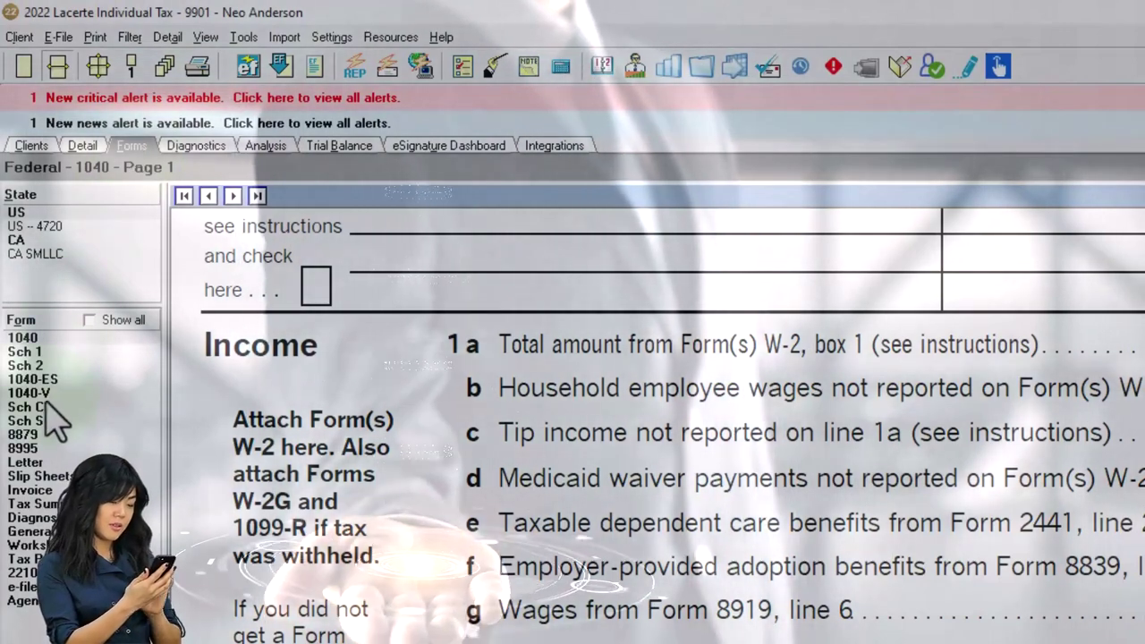
{"action": "left_click", "coordinate": [47, 406]}
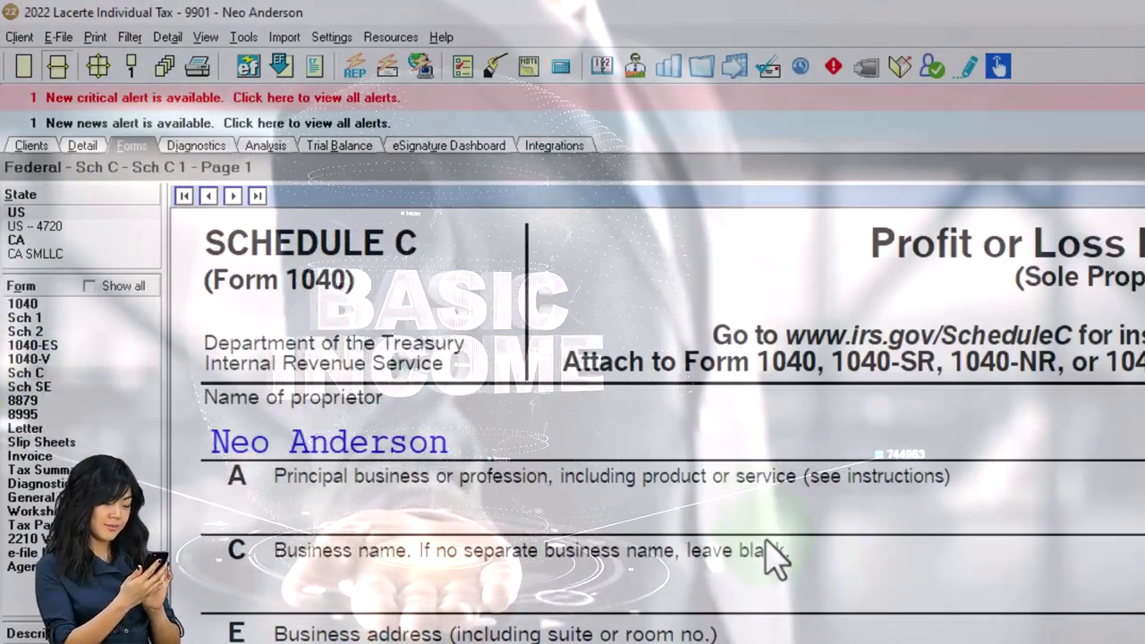
{"action": "scroll", "coordinate": [774, 559], "scroll_direction": "down", "scroll_amount": 3}
{"action": "scroll", "coordinate": [774, 560], "scroll_direction": "down", "scroll_amount": 9}
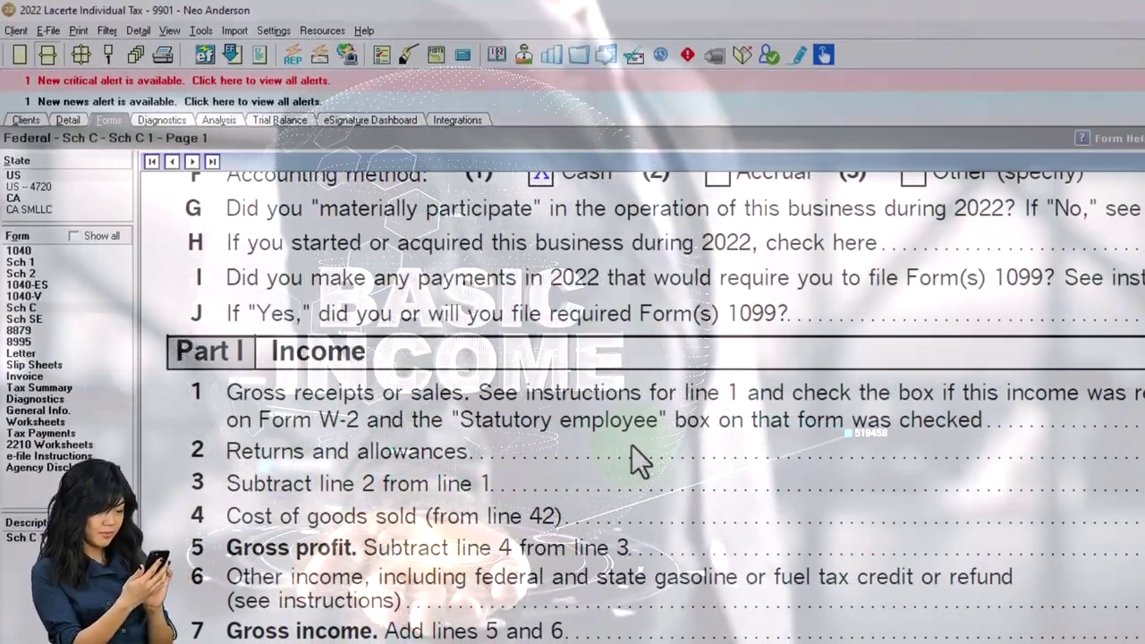
{"action": "scroll", "coordinate": [632, 444], "scroll_direction": "down", "scroll_amount": 10}
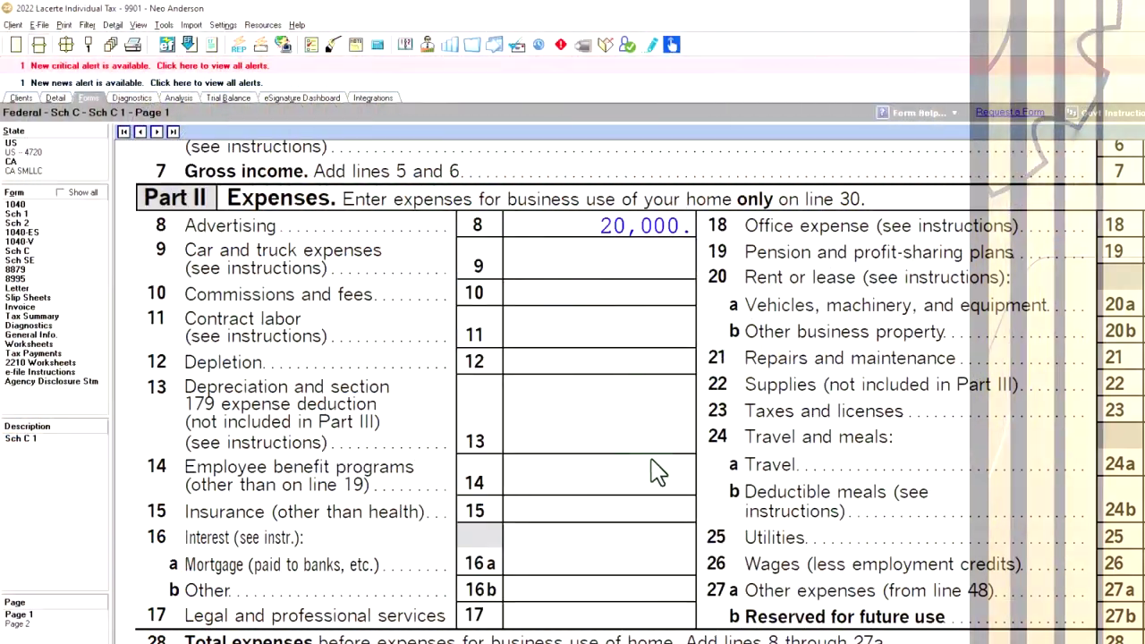
{"action": "scroll", "coordinate": [786, 560], "scroll_direction": "down", "scroll_amount": 3}
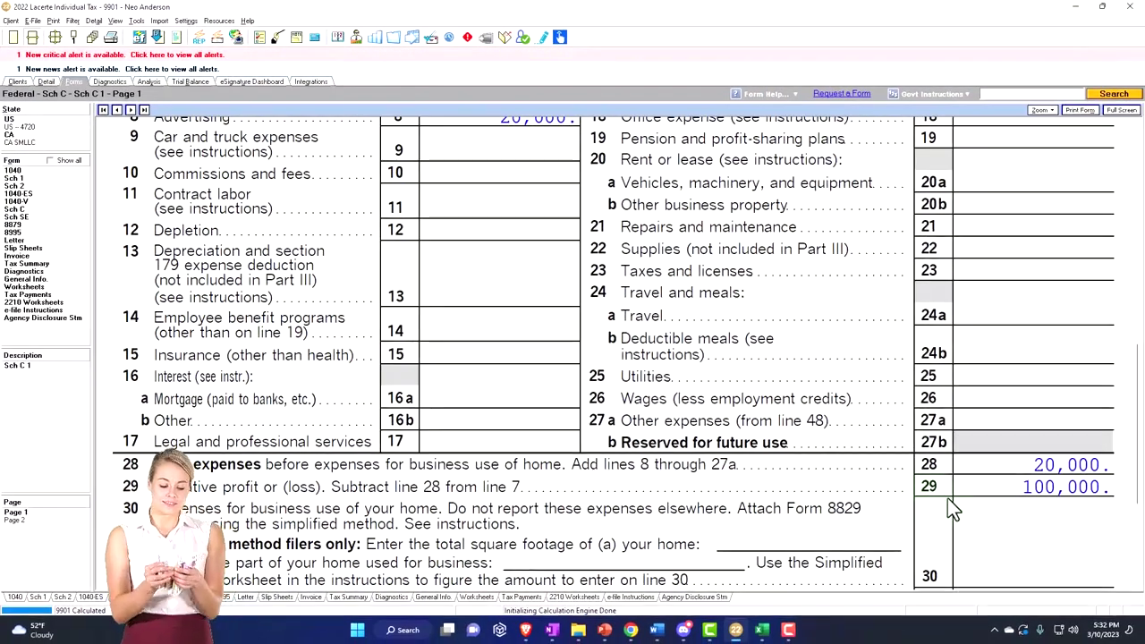
{"action": "scroll", "coordinate": [974, 498], "scroll_direction": "down", "scroll_amount": 5}
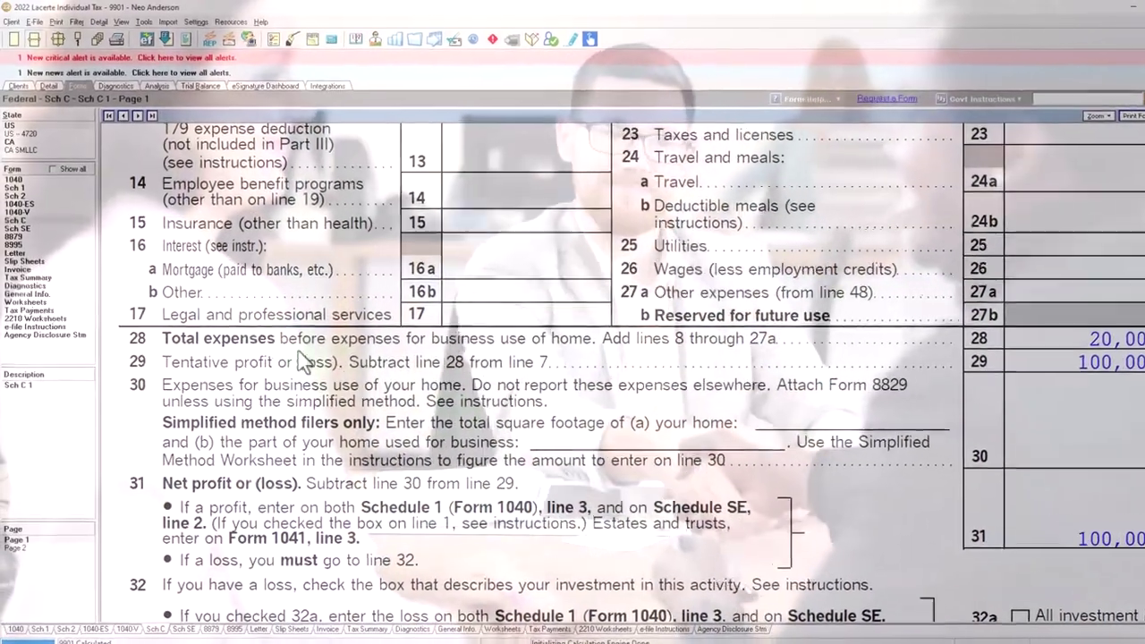
{"action": "left_click", "coordinate": [16, 188]}
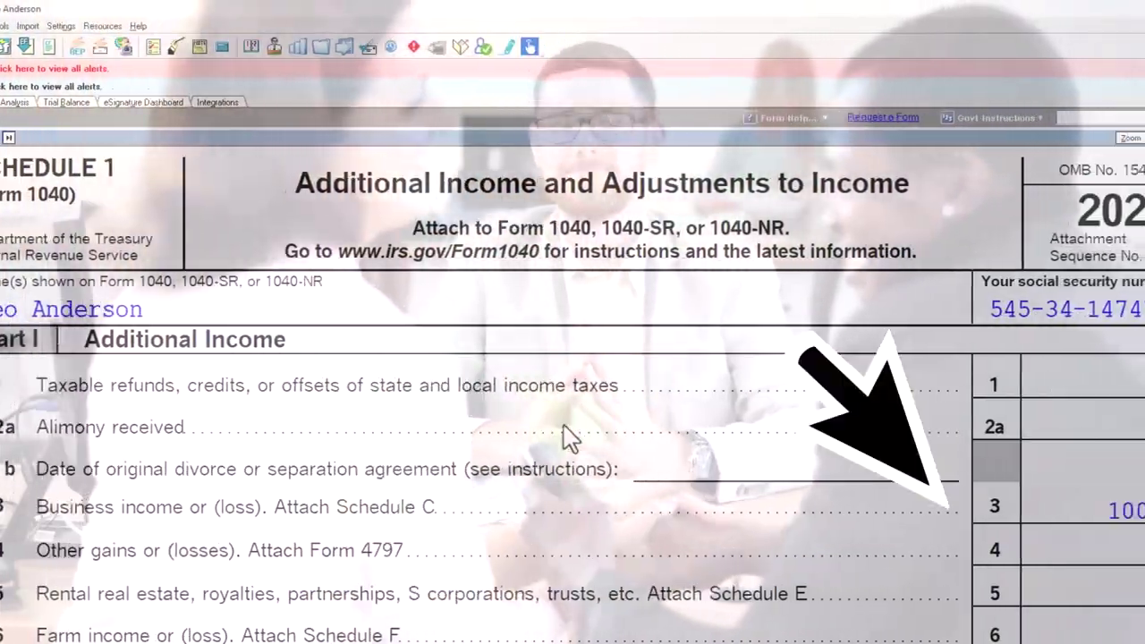
{"action": "left_click", "coordinate": [1043, 512]}
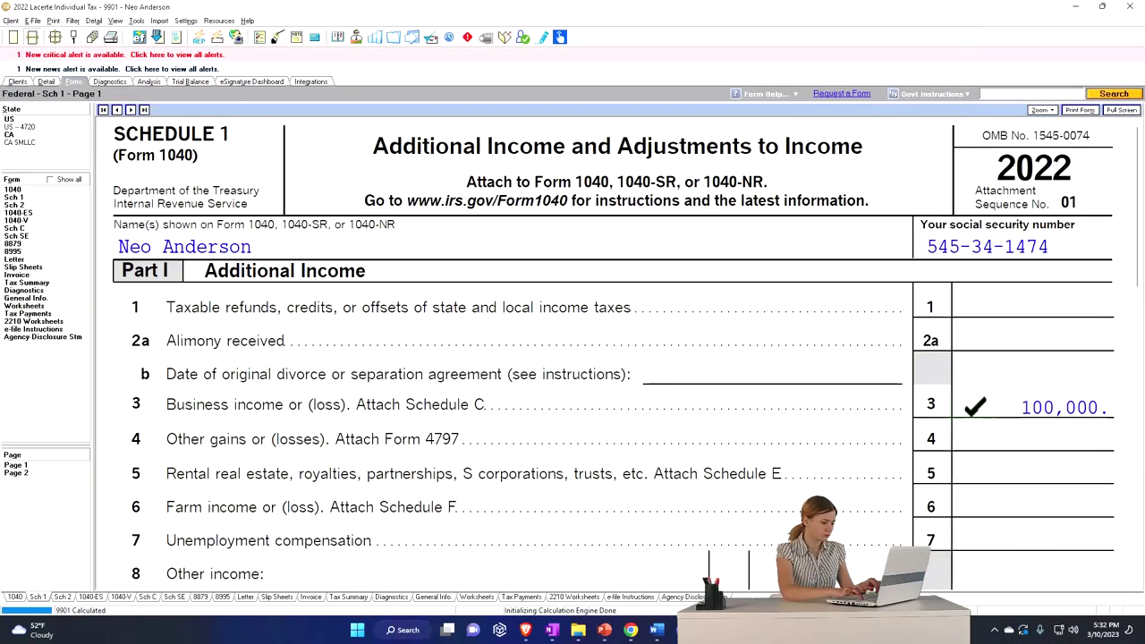
- Show Form 1040 lines 8–12: 100,000 Schedule 1 income, 25,652 adjustments and 74,348 AGI
{"action": "left_click", "coordinate": [13, 190]}
{"action": "scroll", "coordinate": [721, 413], "scroll_direction": "down", "scroll_amount": 10}
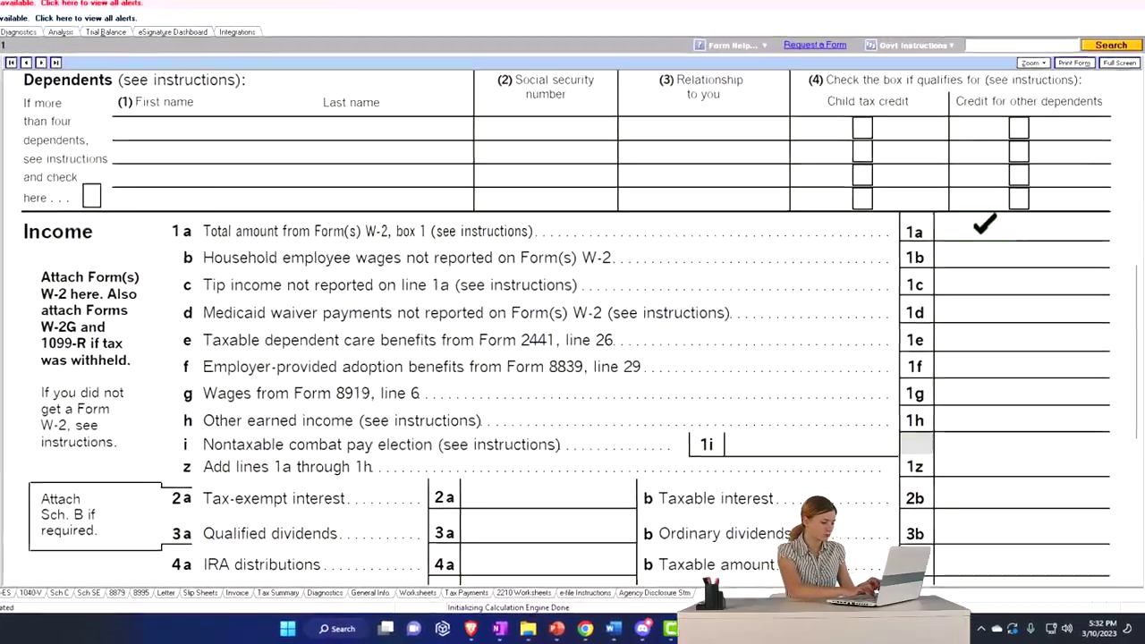
{"action": "scroll", "coordinate": [1000, 277], "scroll_direction": "down", "scroll_amount": 5}
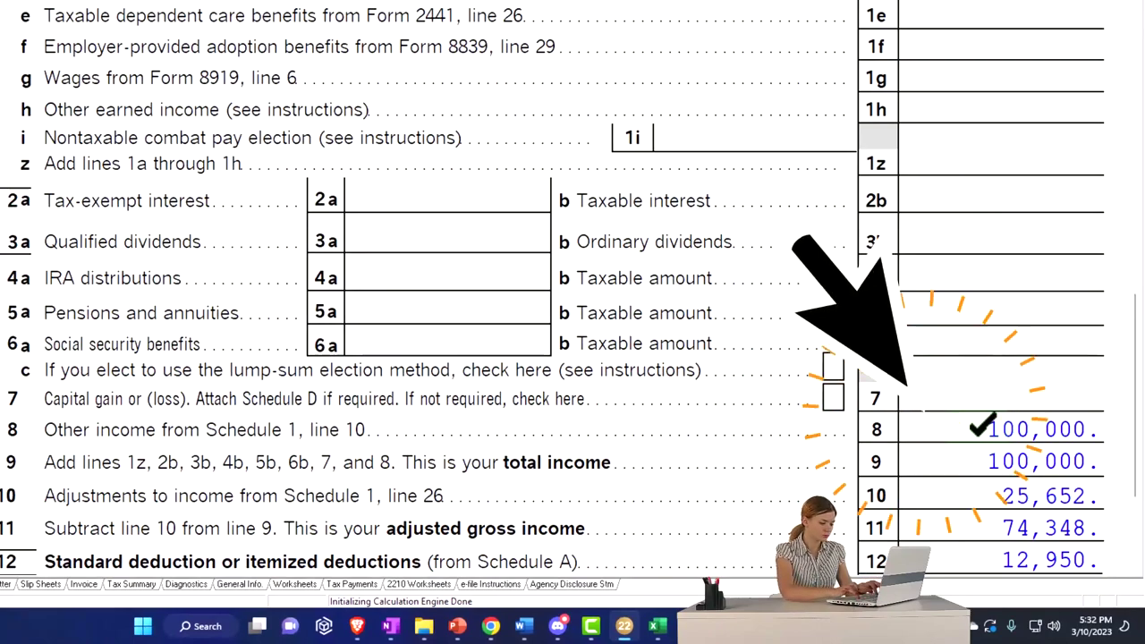
{"action": "scroll", "coordinate": [430, 295], "scroll_direction": "down", "scroll_amount": 2}
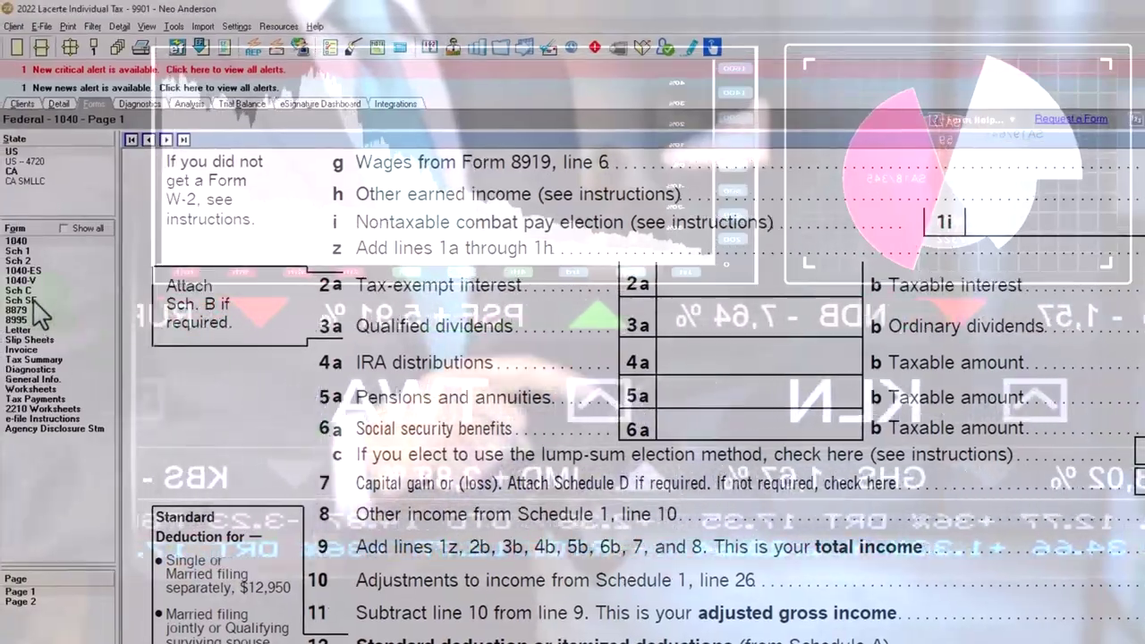
- Review Schedule SE line 13's 7,065 deduction for half of self-employment tax
{"action": "left_click", "coordinate": [34, 301]}
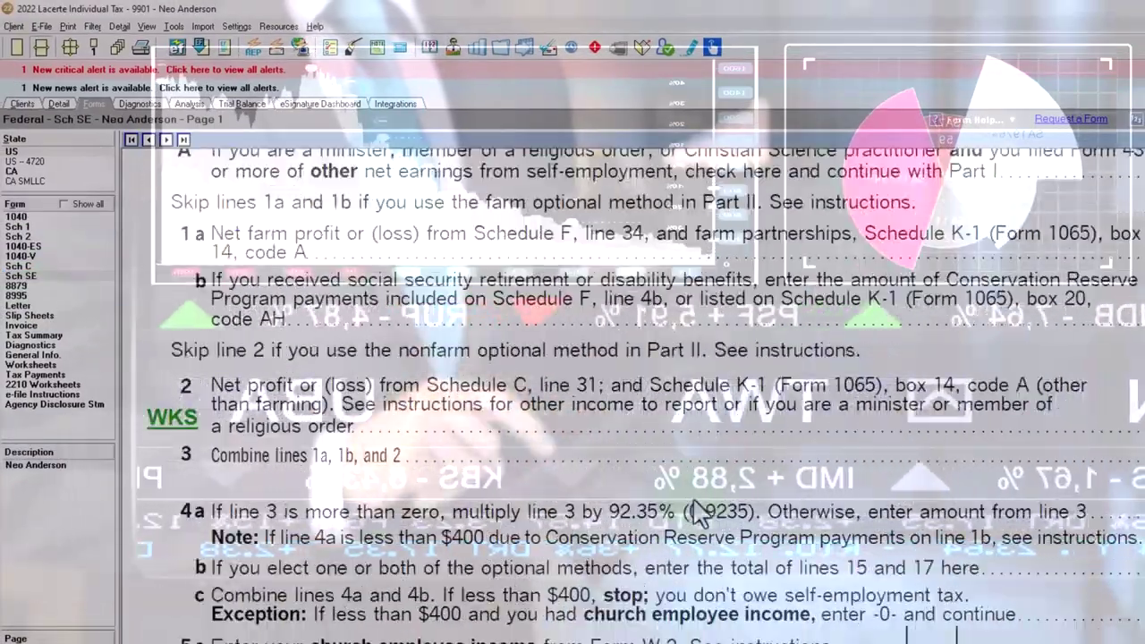
{"action": "scroll", "coordinate": [698, 515], "scroll_direction": "down", "scroll_amount": 5}
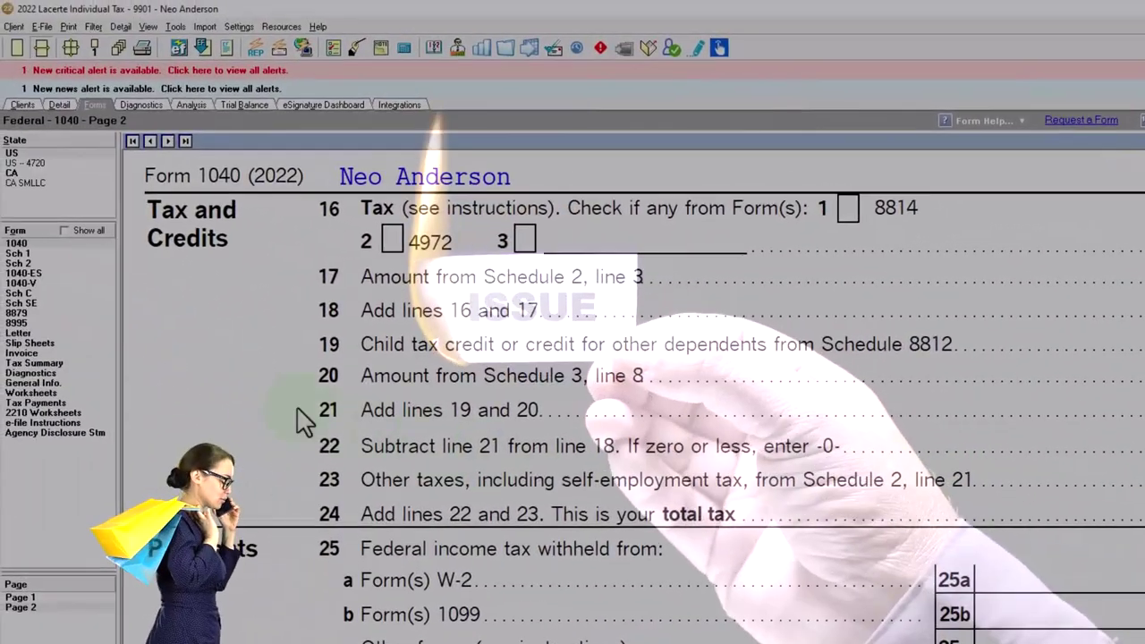
{"action": "left_click", "coordinate": [27, 304]}
{"action": "scroll", "coordinate": [814, 580], "scroll_direction": "down", "scroll_amount": 10}
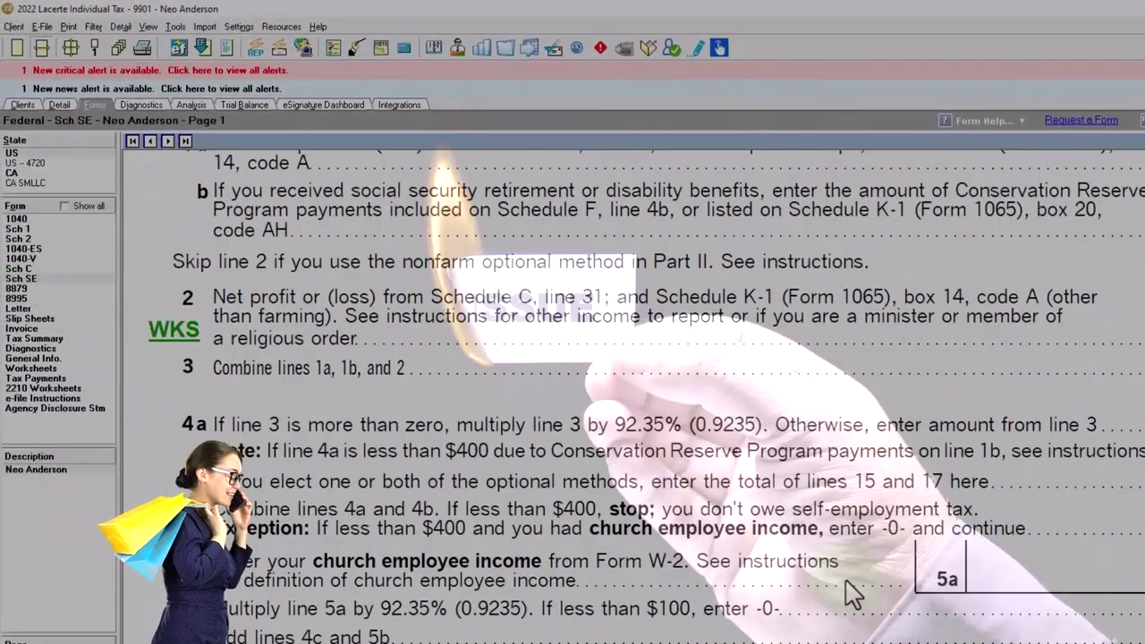
{"action": "scroll", "coordinate": [855, 592], "scroll_direction": "down", "scroll_amount": 3}
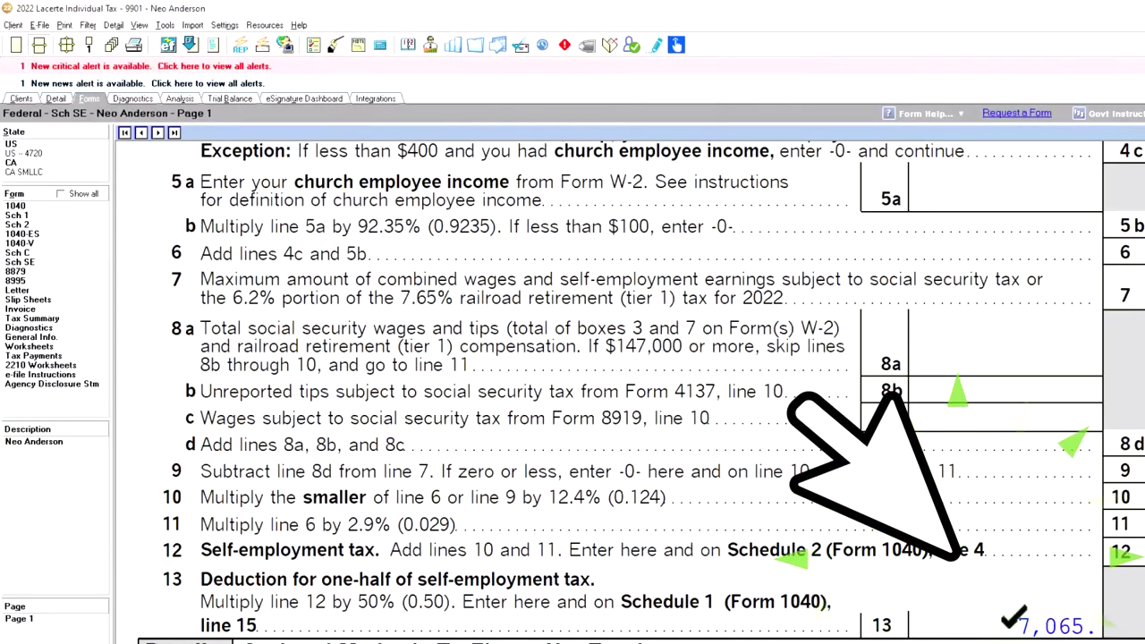
- Return to Schedule C lines 28–31, showing 20,000 expenses and 100,000 net profit
{"action": "left_click", "coordinate": [18, 253]}
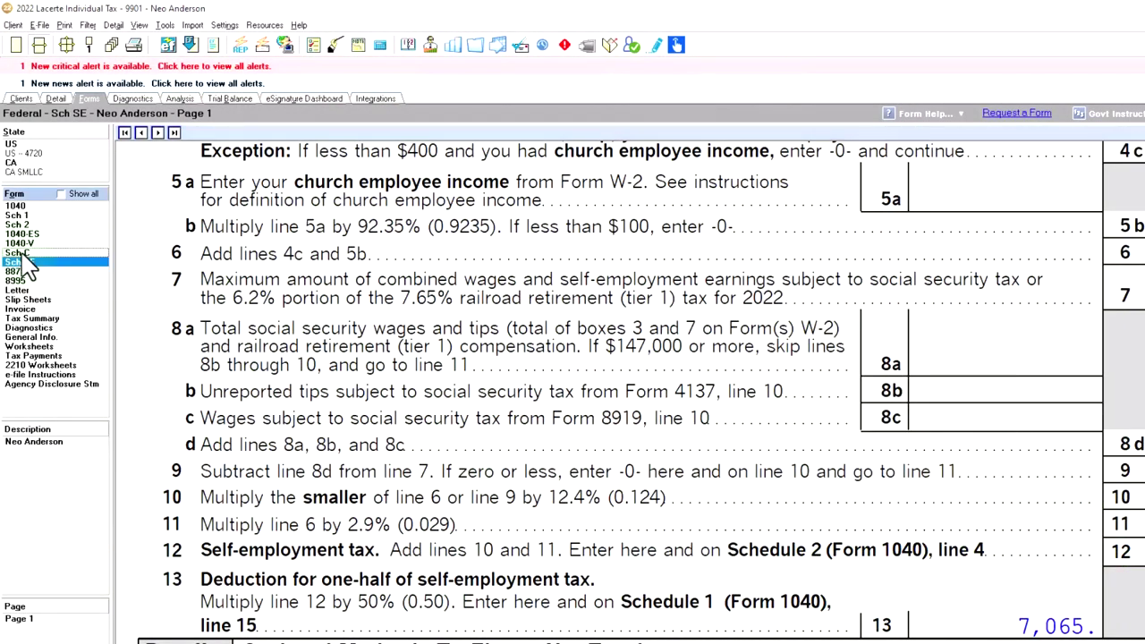
{"action": "scroll", "coordinate": [546, 483], "scroll_direction": "down", "scroll_amount": 10}
{"action": "scroll", "coordinate": [535, 469], "scroll_direction": "down", "scroll_amount": 3}
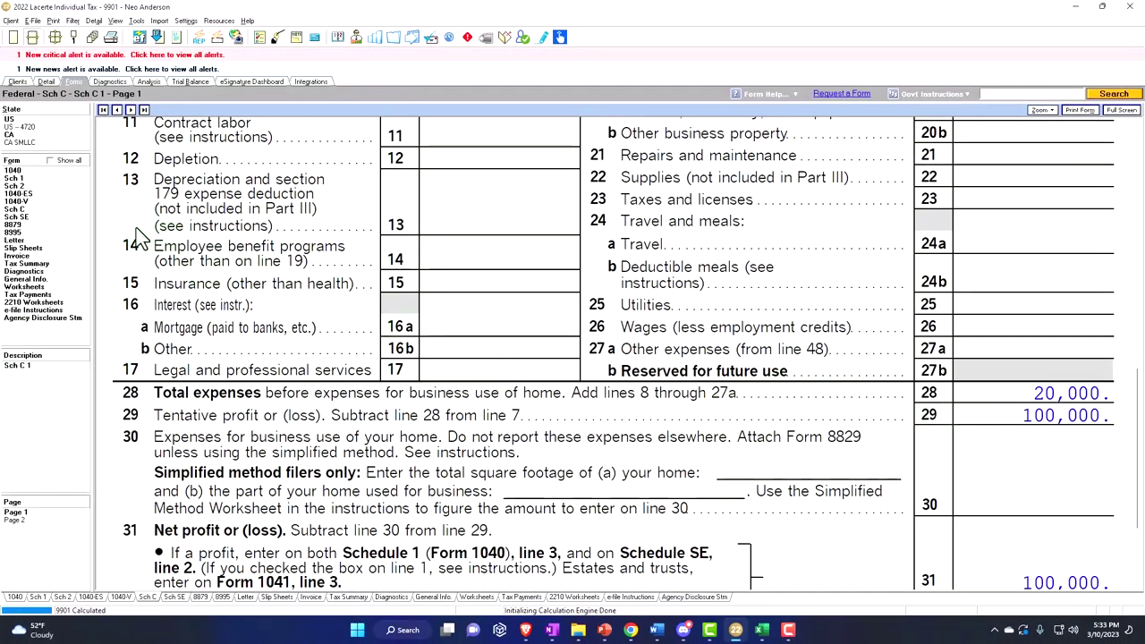
- Check line 15's 7,065 deductible self-employment tax on Schedule 1 page 2
{"action": "left_click", "coordinate": [13, 179]}
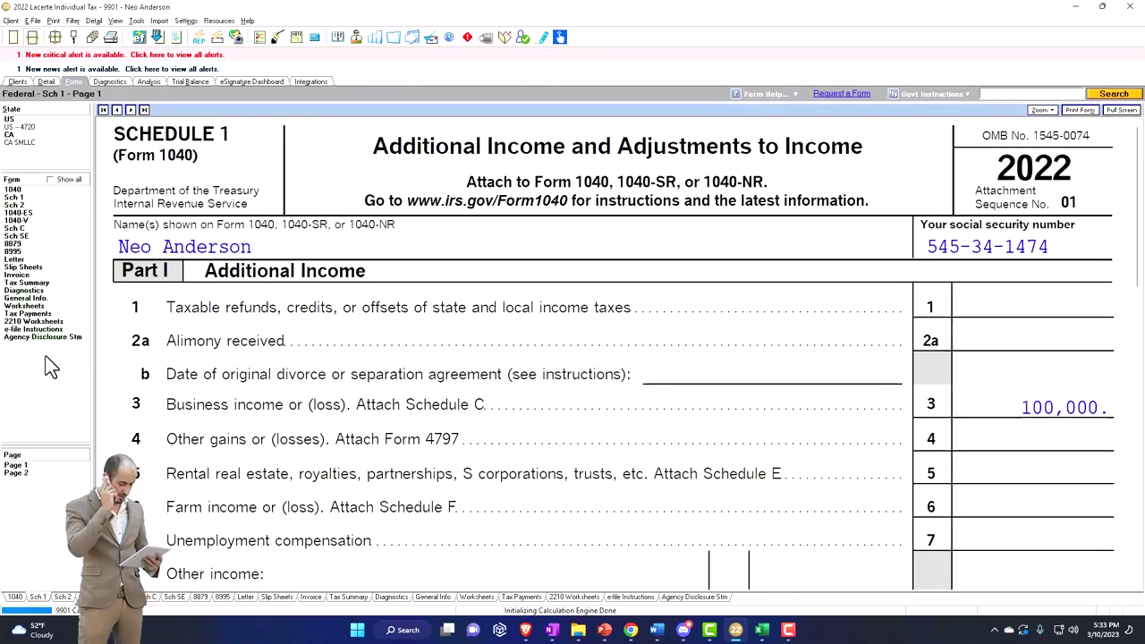
{"action": "left_click", "coordinate": [34, 474]}
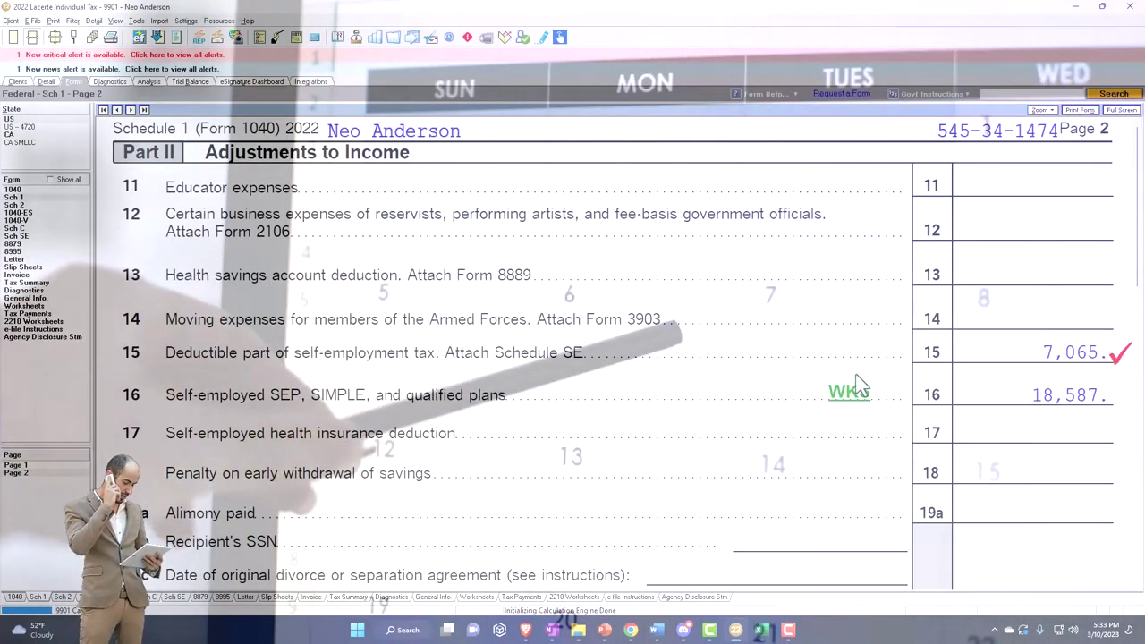
{"action": "left_click", "coordinate": [999, 345]}
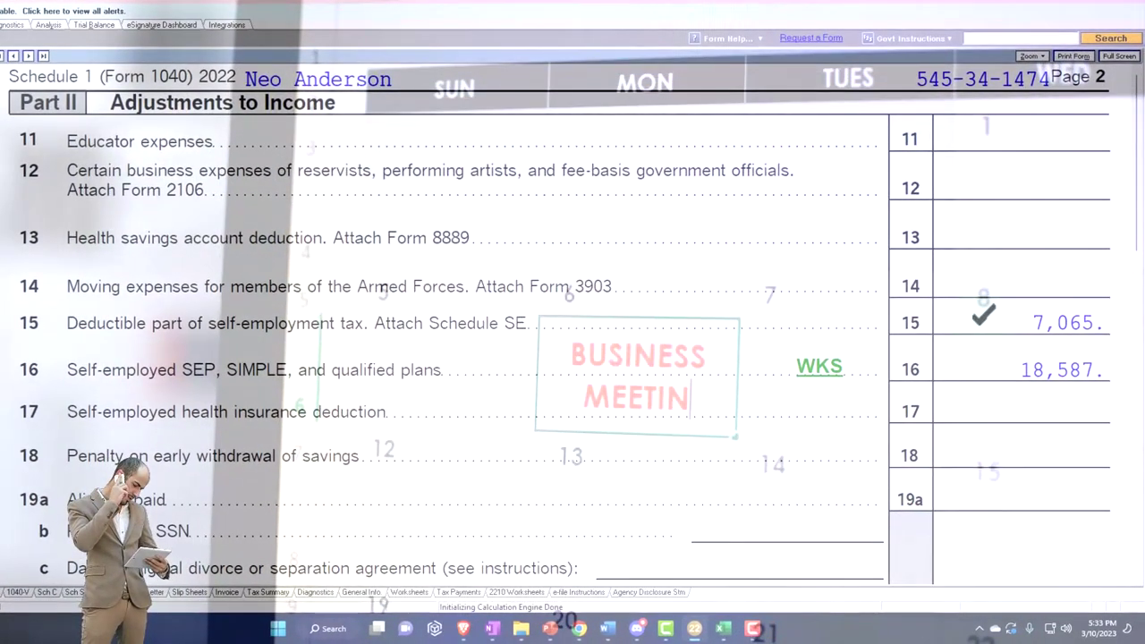
{"action": "scroll", "coordinate": [983, 313], "scroll_direction": "down", "scroll_amount": 1}
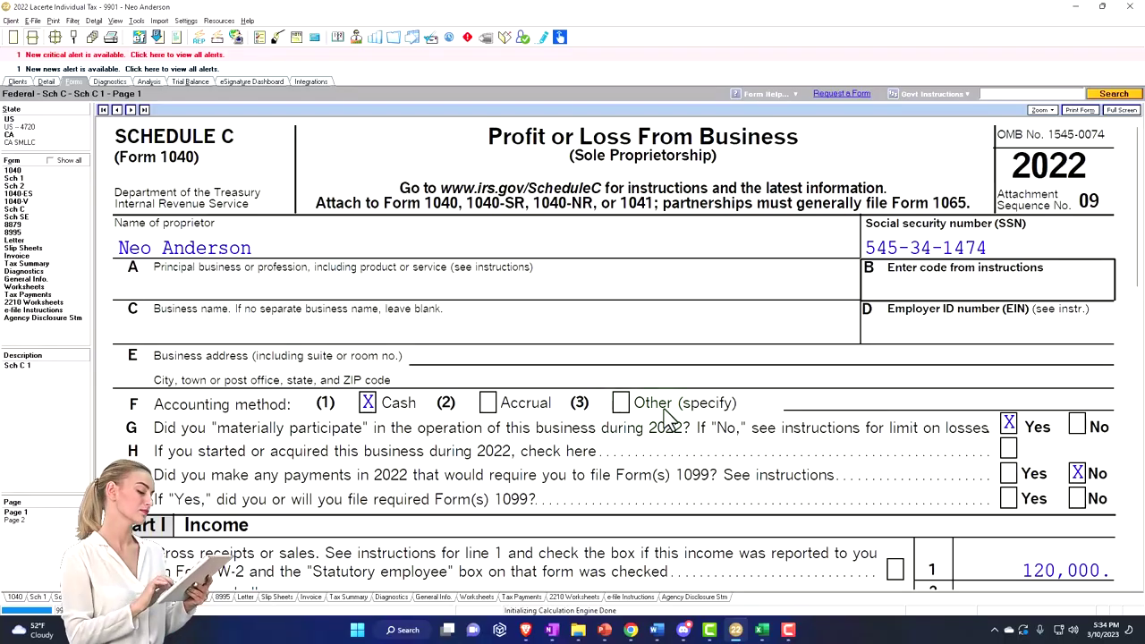
- Scroll Schedule C to Part II, showing 20,000 advertising and 100,000 tentative profit
{"action": "scroll", "coordinate": [671, 420], "scroll_direction": "down", "scroll_amount": 10}
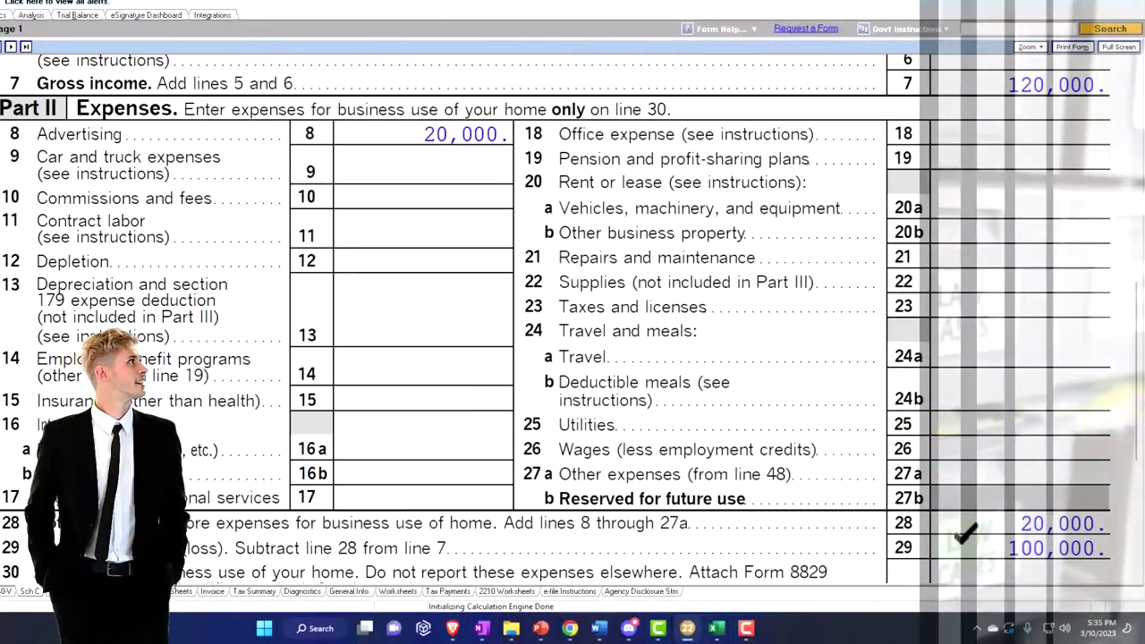
- Review Schedule SE briefly, then go to Schedule 1, Additional Income and Adjustments, page 1
{"action": "scroll", "coordinate": [573, 313], "scroll_direction": "down", "scroll_amount": 2}
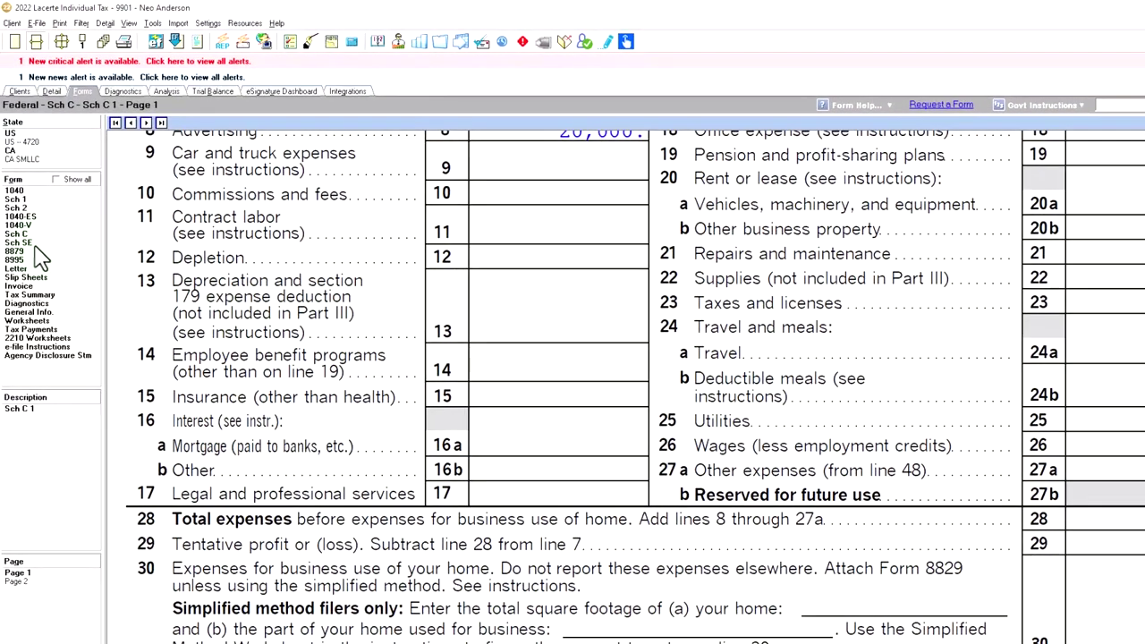
{"action": "left_click", "coordinate": [34, 243]}
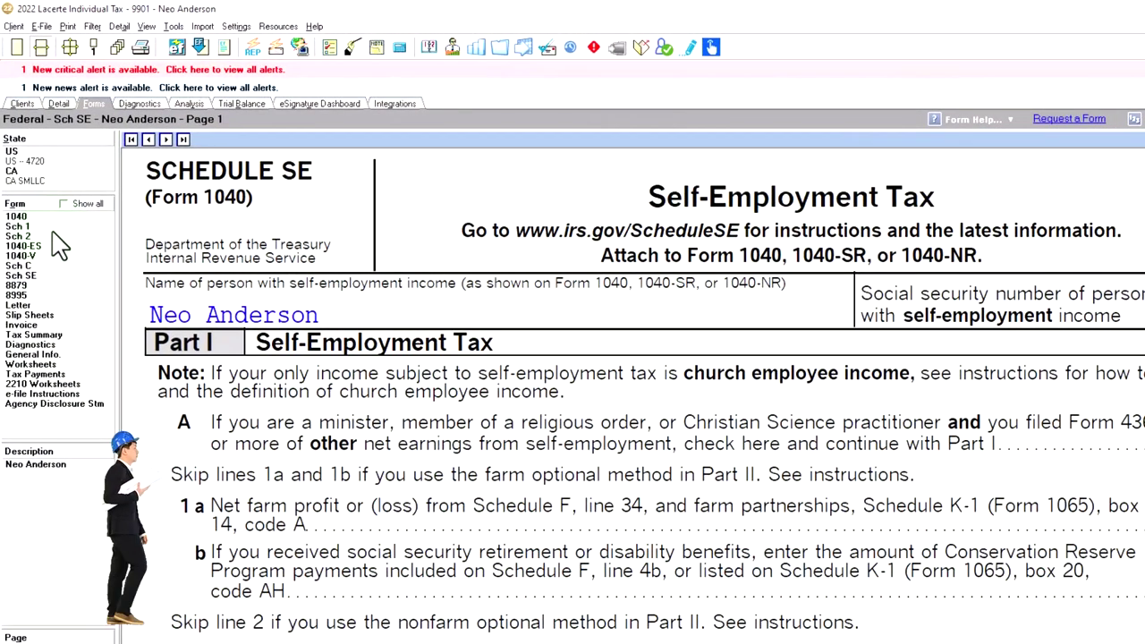
{"action": "left_click", "coordinate": [52, 229]}
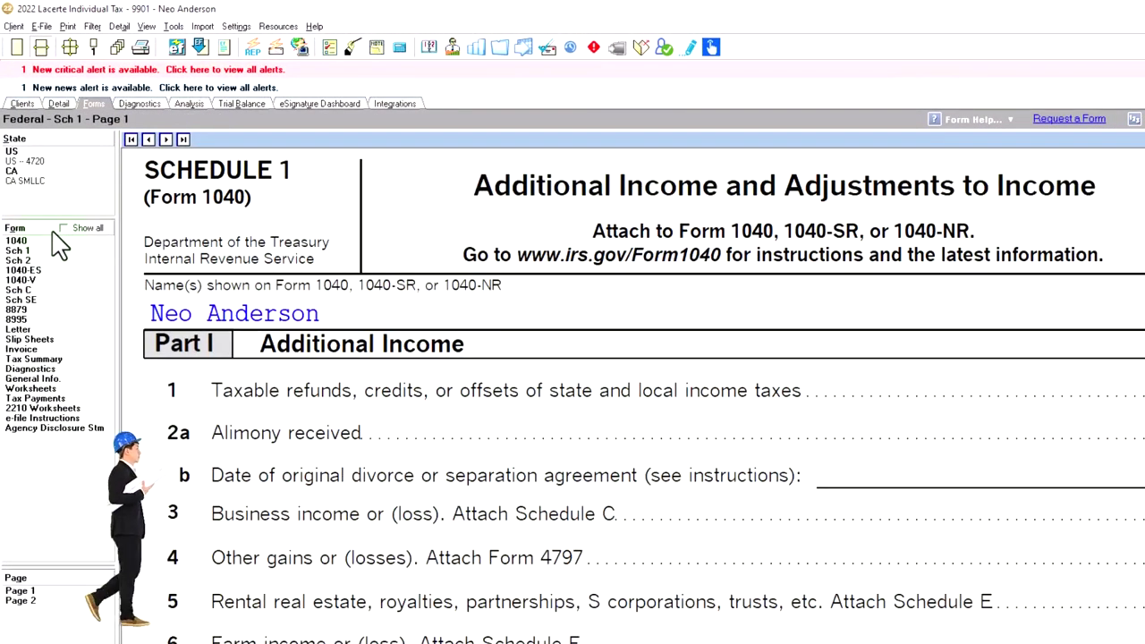